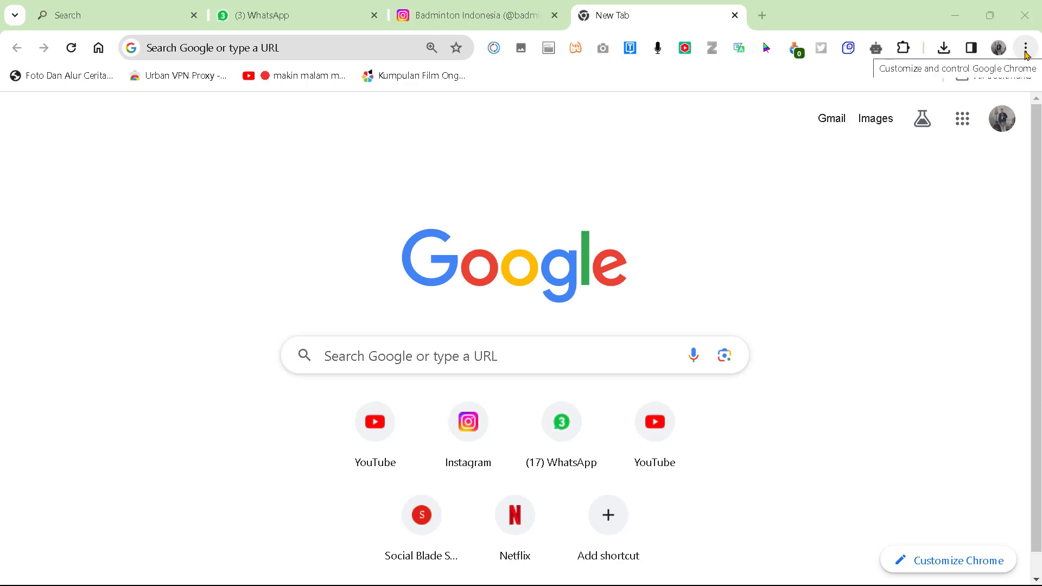
# Open the Chrome Web Store
pyautogui.click(1026, 49)
pyautogui.moveTo(879, 283)
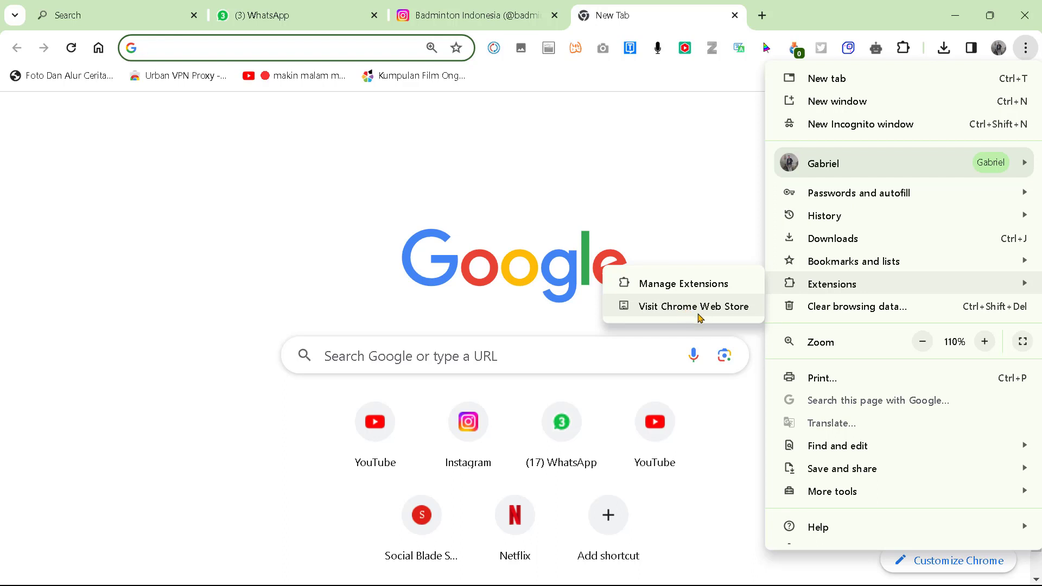
pyautogui.click(695, 318)
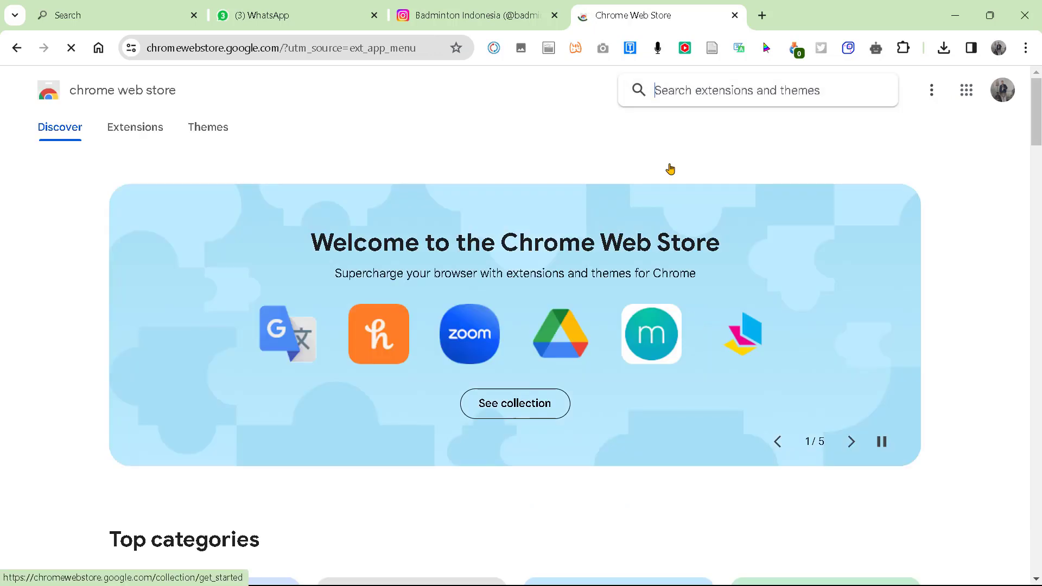
# Search the Chrome Web Store for "instagram comment export"
pyautogui.click(677, 87)
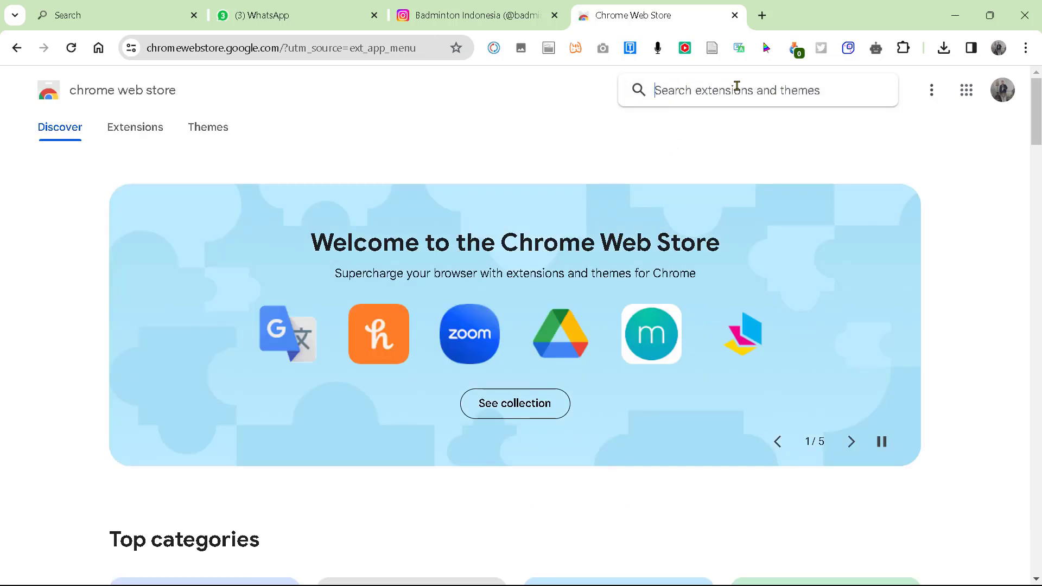
pyautogui.write('instag')
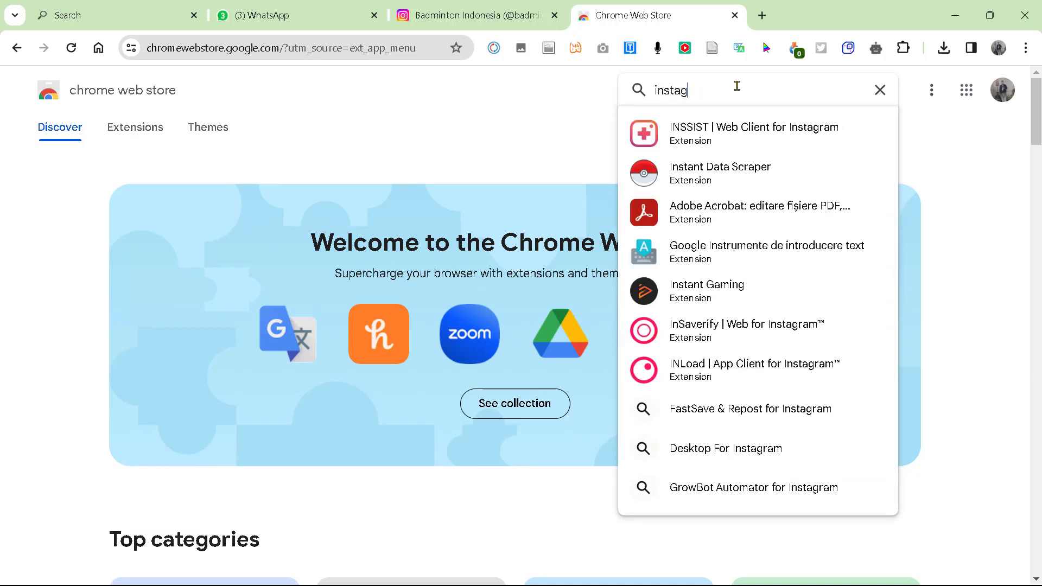
pyautogui.write('ram ')
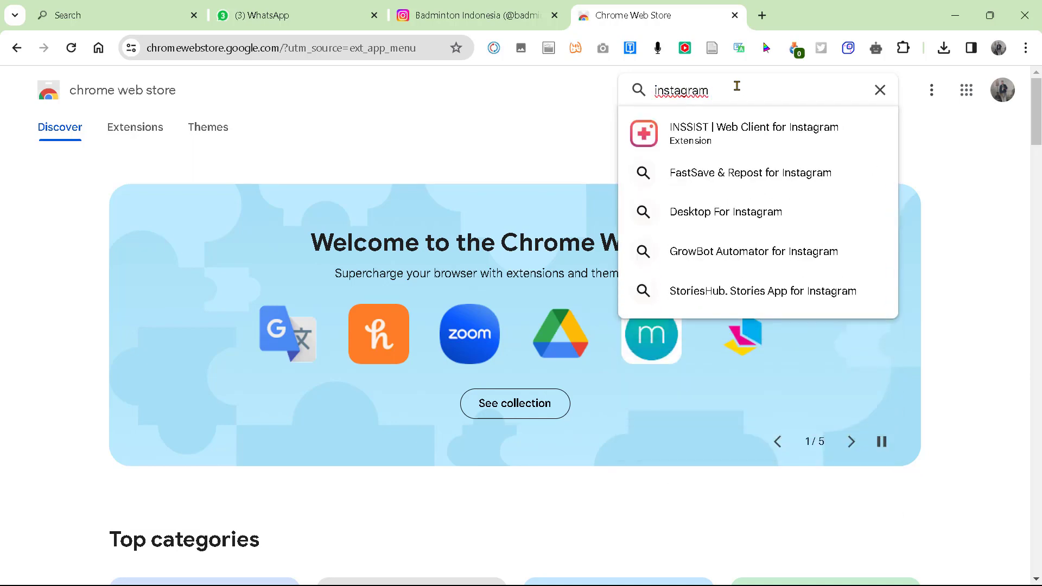
pyautogui.write('co')
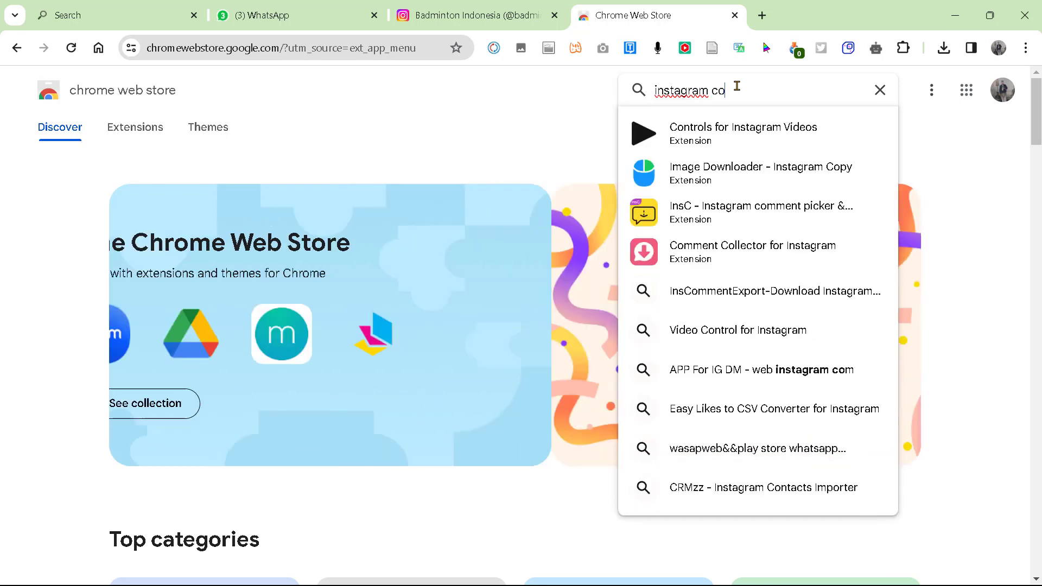
pyautogui.write('mment export')
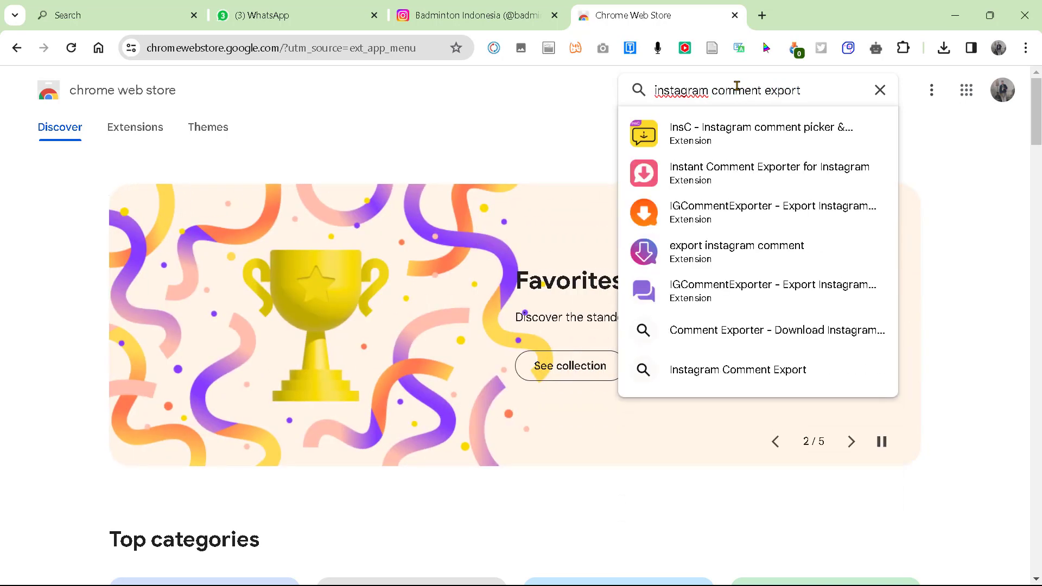
pyautogui.press('Return')
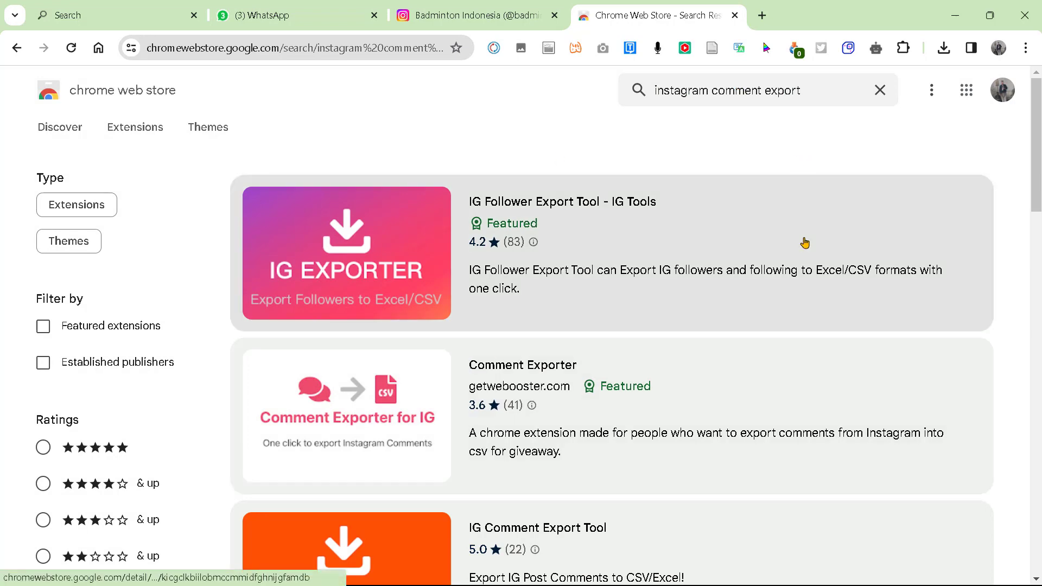
# Find the Comments Exporter extension in the search results, add it to Chrome and dismiss the installation notice
pyautogui.moveTo(1038, 127)
pyautogui.mouseDown()
pyautogui.moveTo(1038, 177)
pyautogui.moveTo(1037, 109)
pyautogui.mouseUp()
pyautogui.scroll(-15, 458, 320)
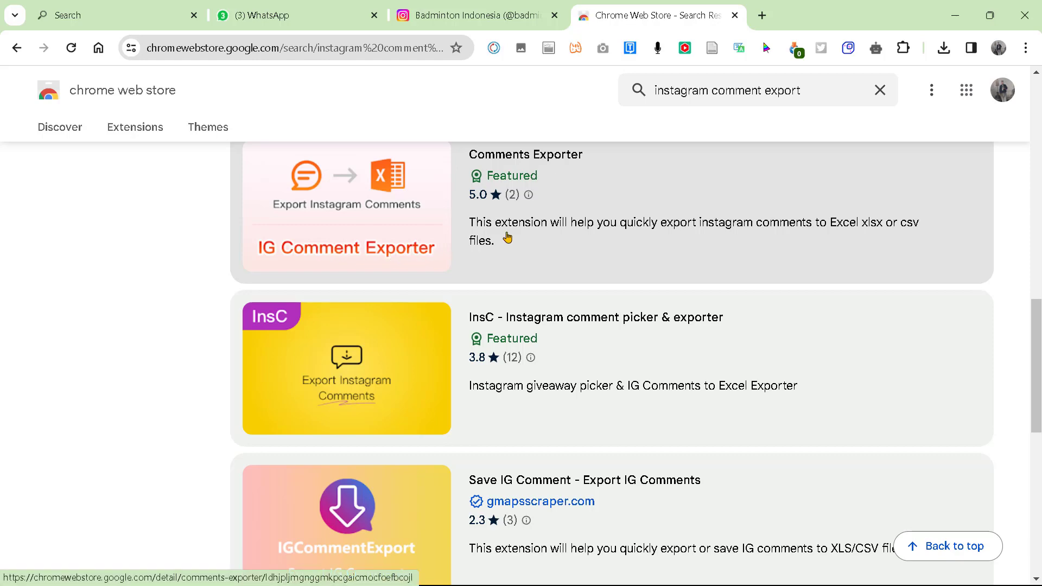
pyautogui.click(502, 232)
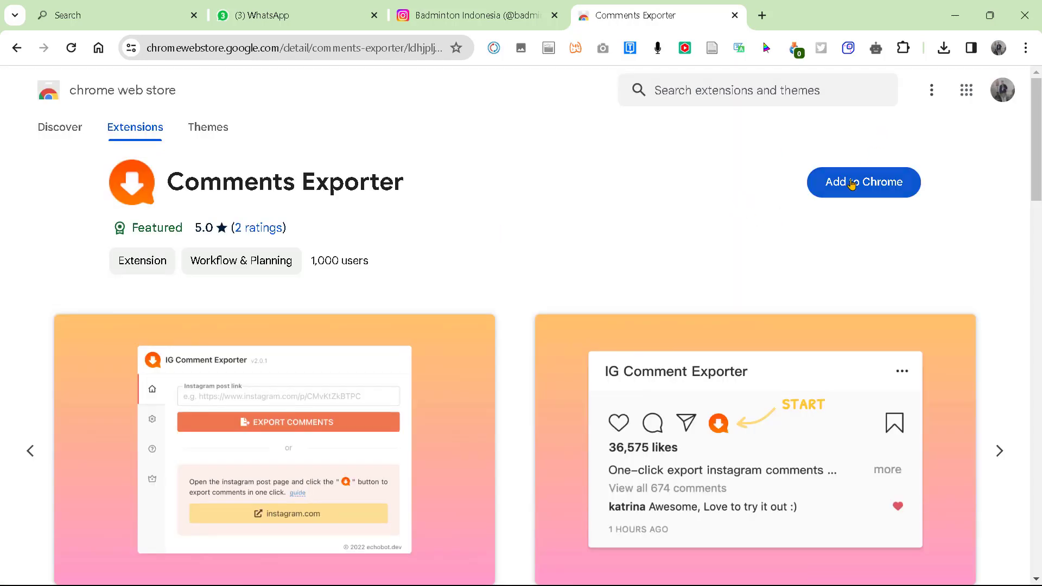
pyautogui.click(845, 192)
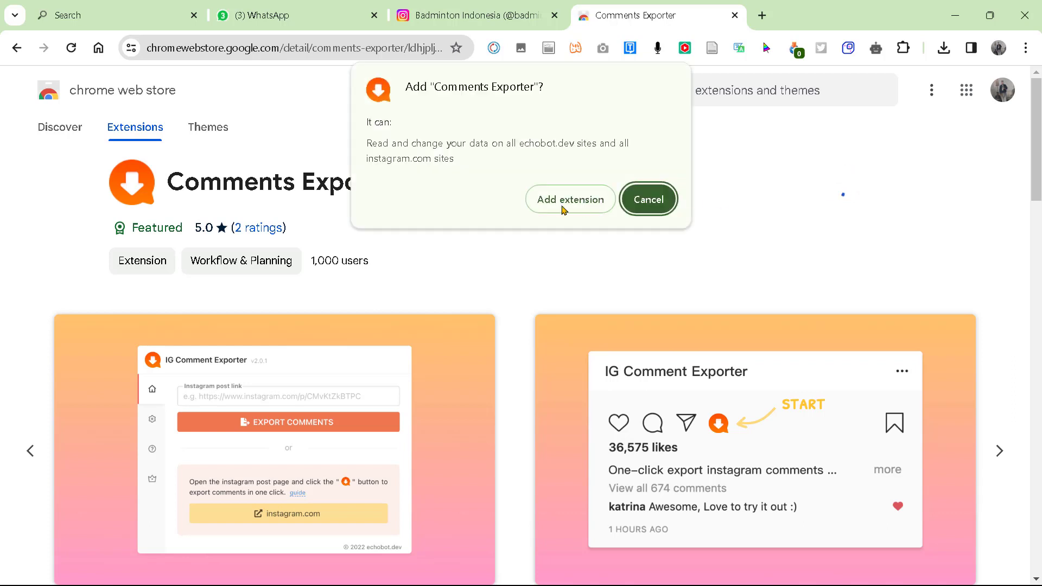
pyautogui.click(547, 204)
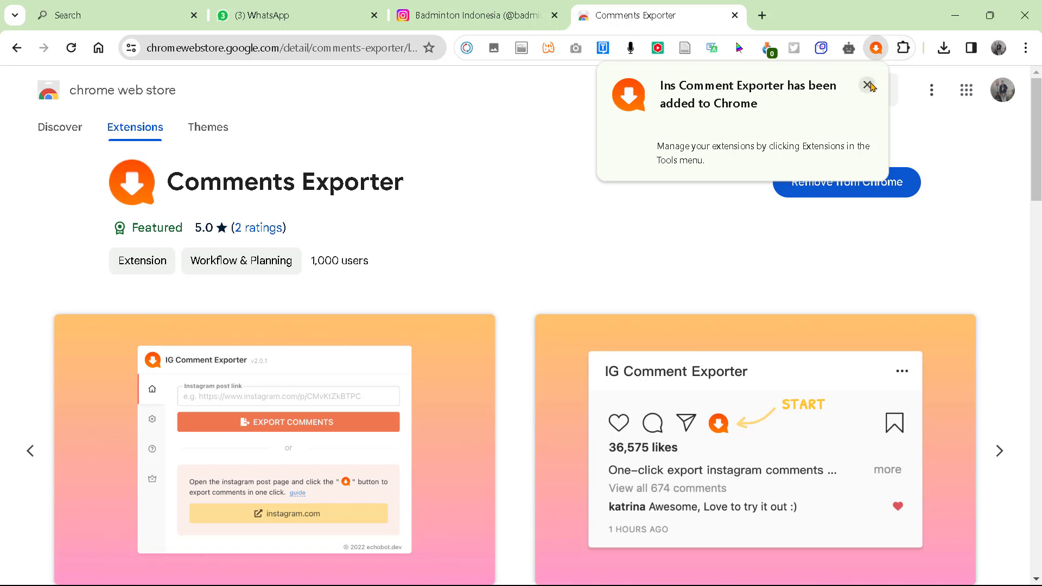
pyautogui.click(868, 84)
# Pin the Ins Comment Exporter extension to the browser toolbar
pyautogui.click(904, 48)
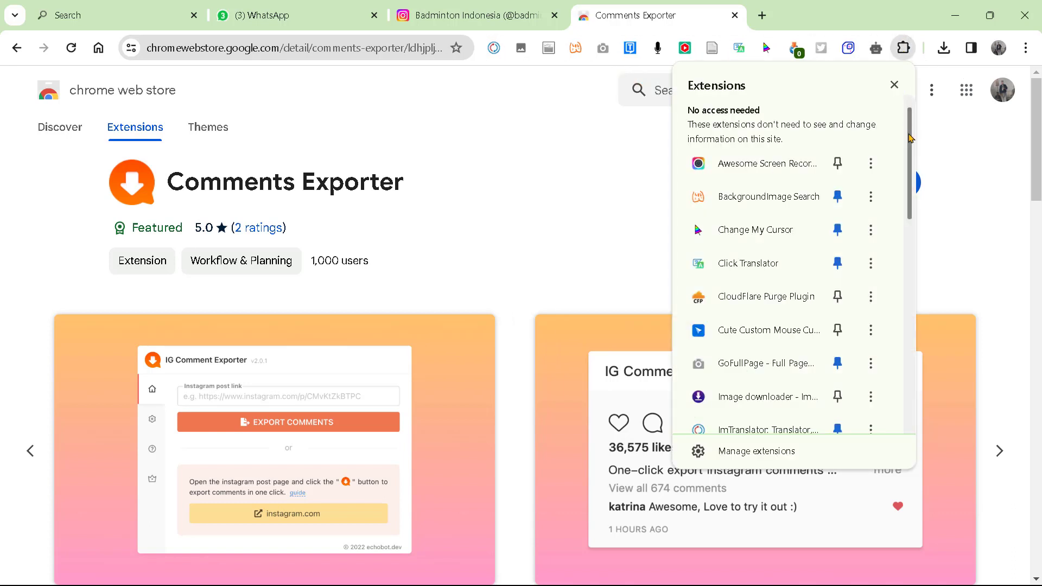
pyautogui.scroll(-5, 719, 333)
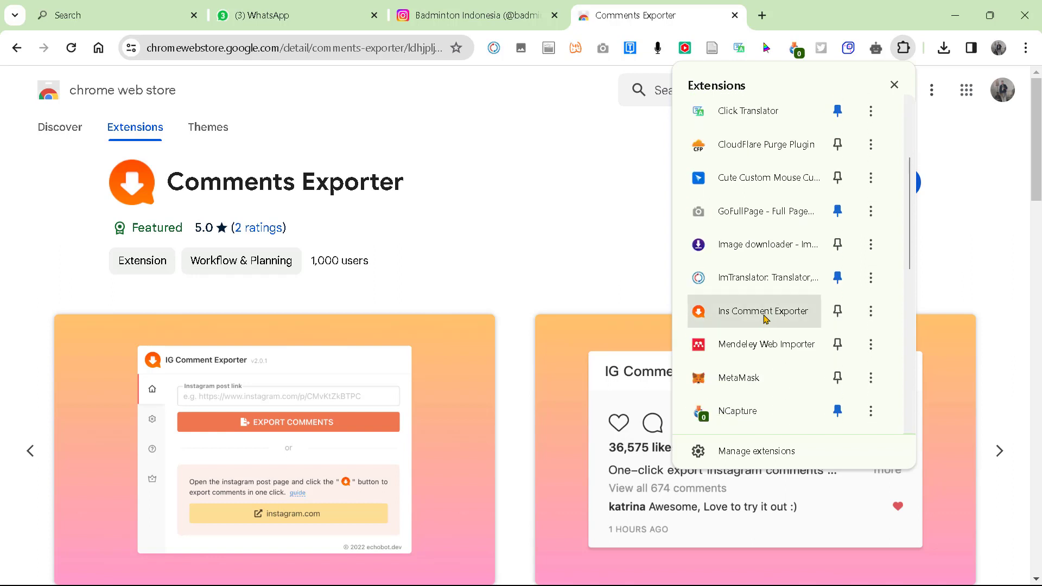
pyautogui.click(838, 311)
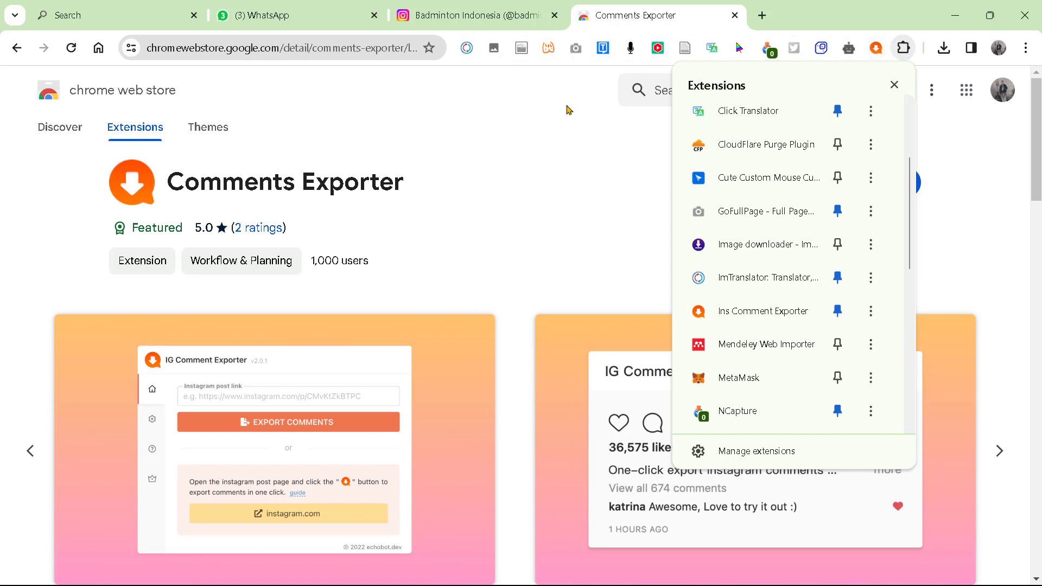
pyautogui.press('Escape')
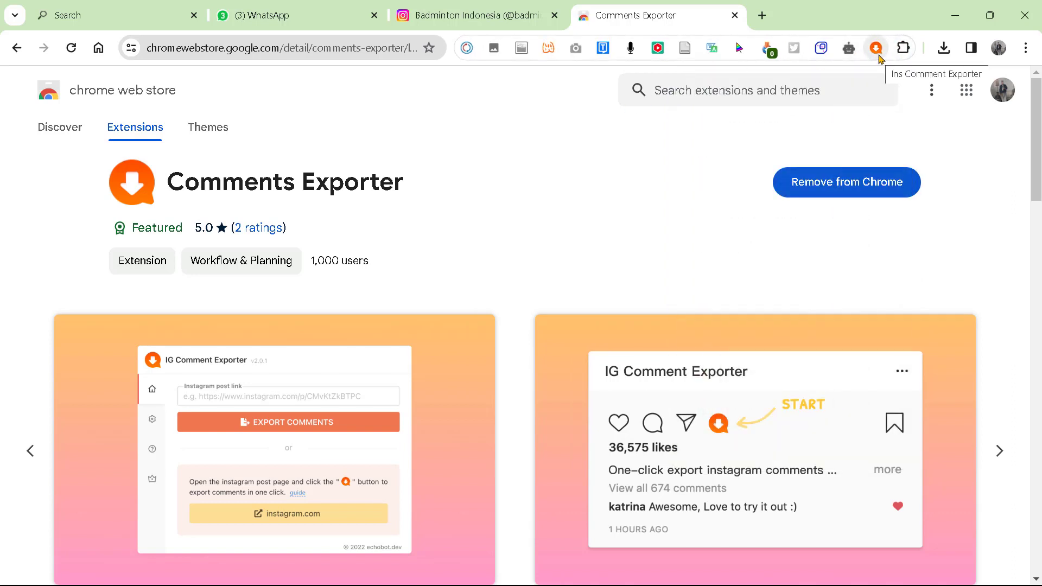
# Sign in to IG Comment Exporter with the existing Google account, then close the extension popup
pyautogui.click(877, 50)
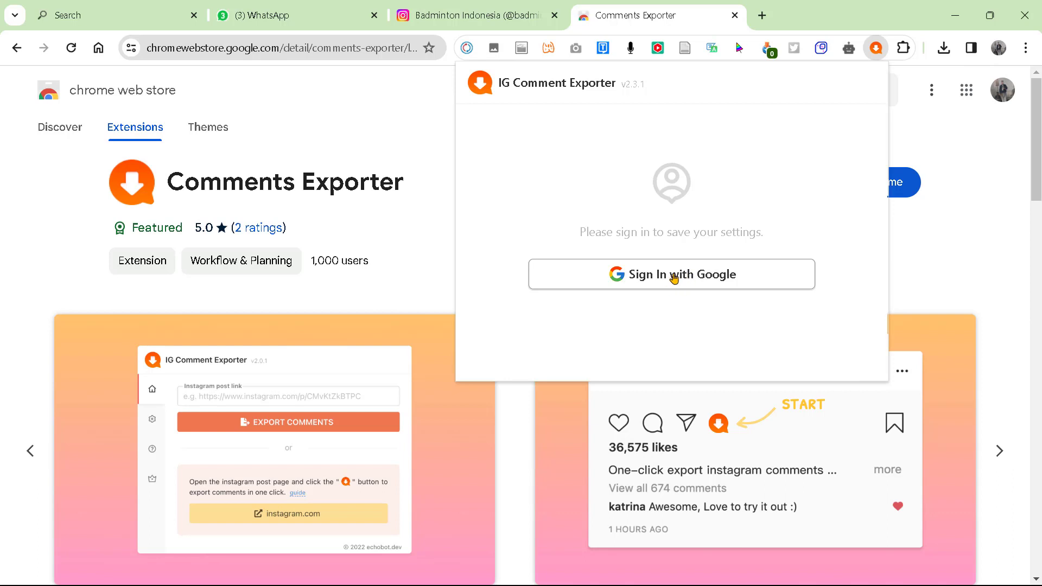
pyautogui.click(671, 280)
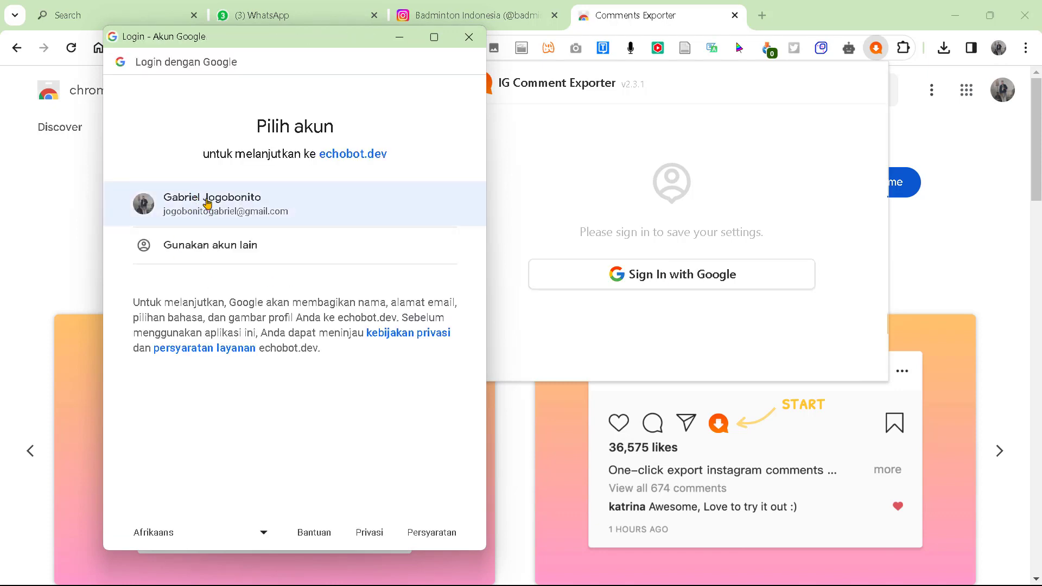
pyautogui.click(207, 203)
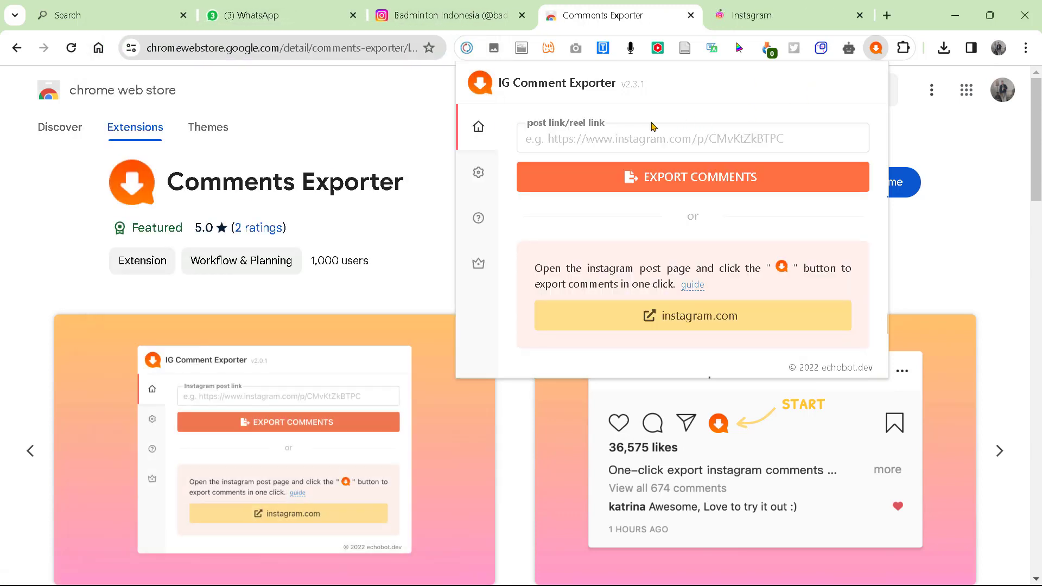
pyautogui.click(592, 139)
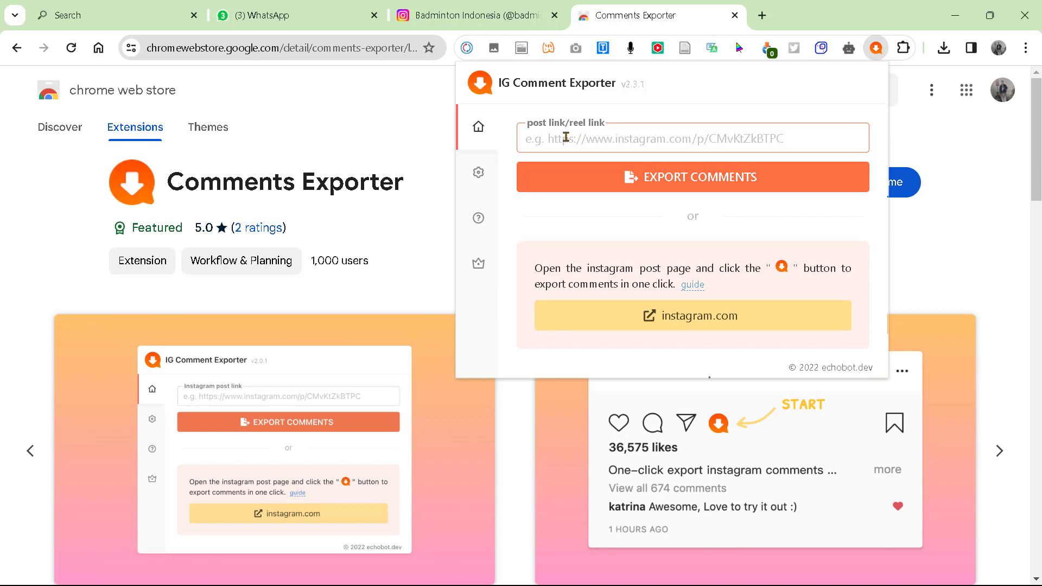
pyautogui.click(873, 47)
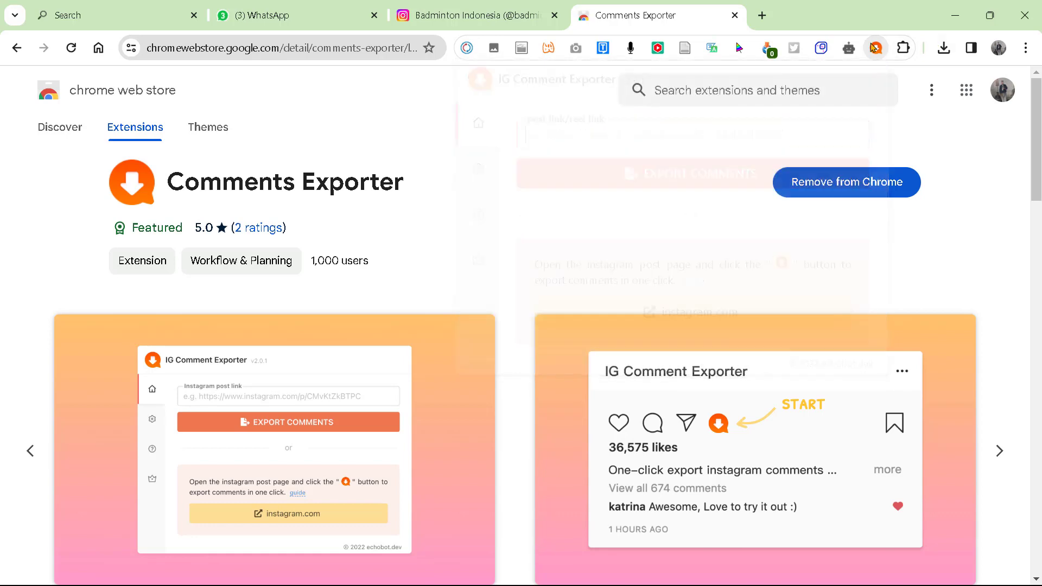
# Switch to the badminton.ina Instagram profile, view the "Intimate Talk" post dated 18 Desember 2023 and close it
pyautogui.click(483, 14)
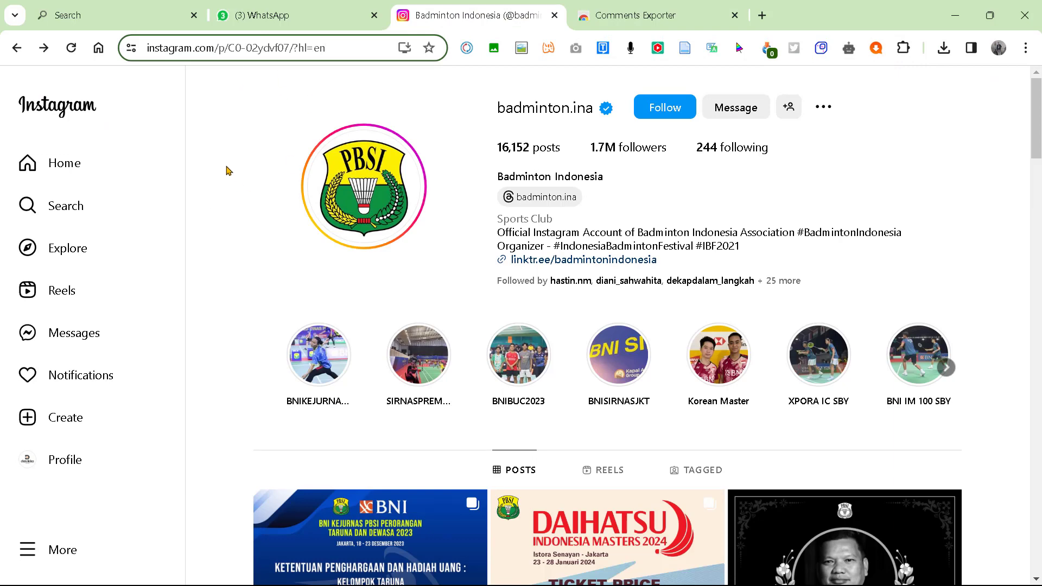
pyautogui.moveTo(1037, 95)
pyautogui.mouseDown()
pyautogui.moveTo(1037, 118)
pyautogui.moveTo(1038, 94)
pyautogui.mouseUp()
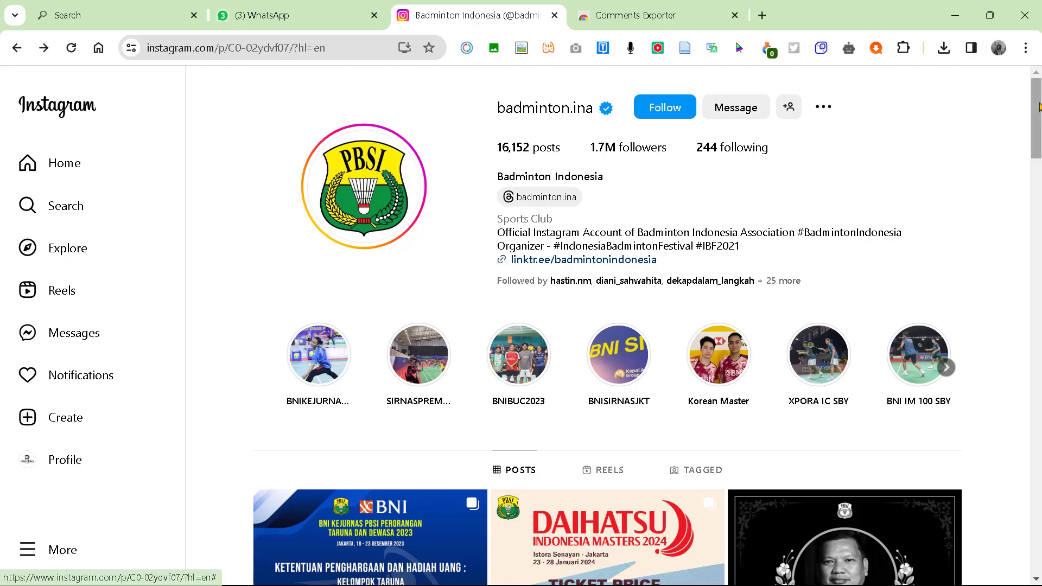
pyautogui.scroll(-7, 1036, 163)
pyautogui.scroll(-9, 819, 158)
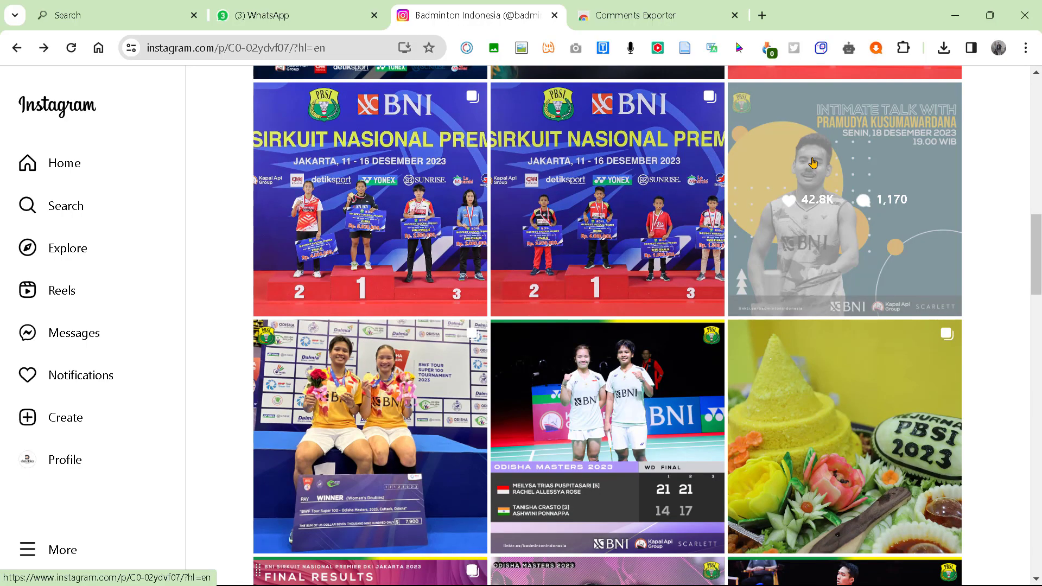
pyautogui.click(817, 160)
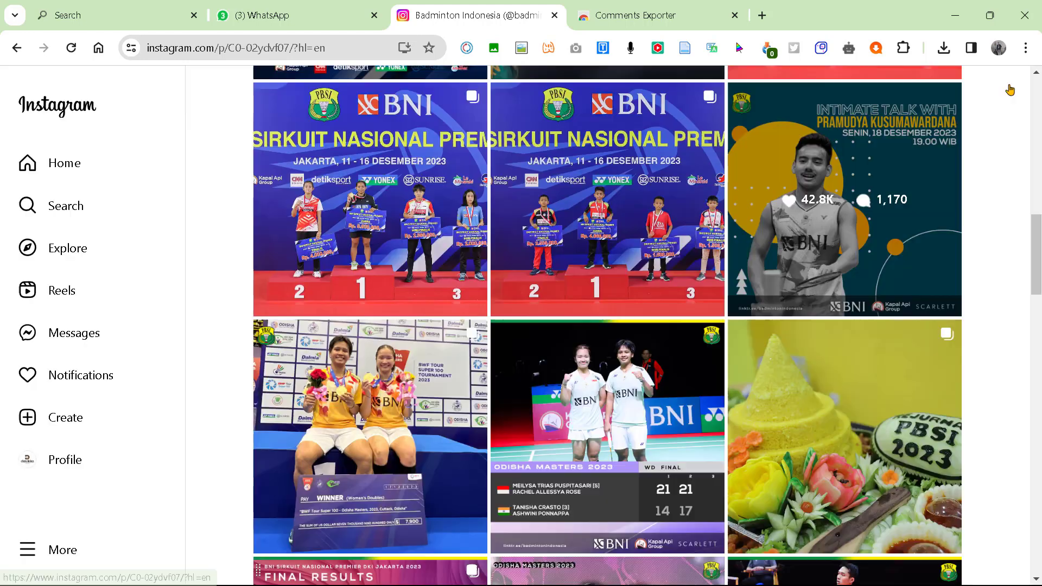
pyautogui.click(1010, 86)
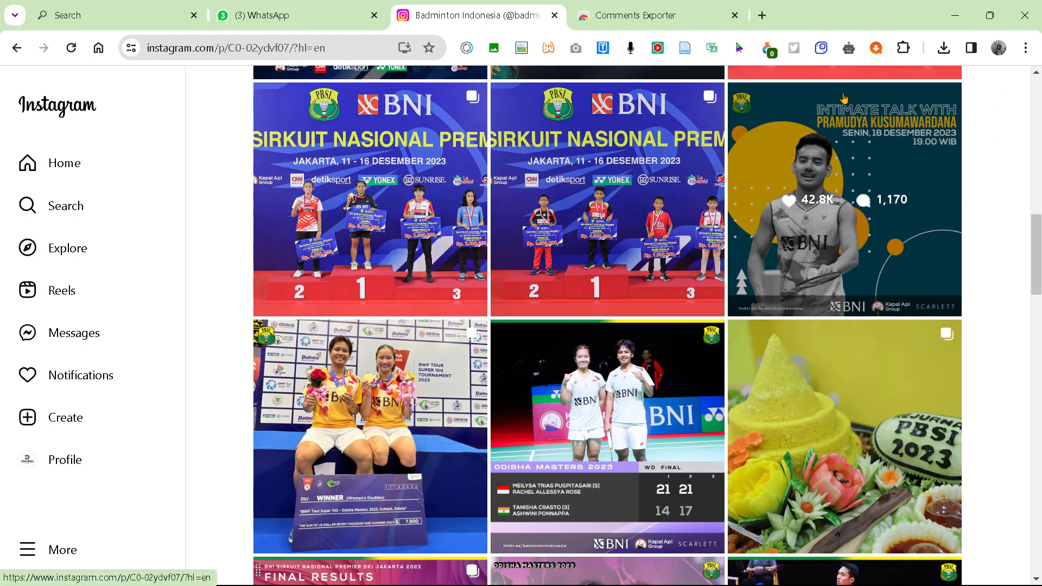
# Check the post link field in IG Comment Exporter, then return to the badminton.ina Instagram profile
pyautogui.click(876, 48)
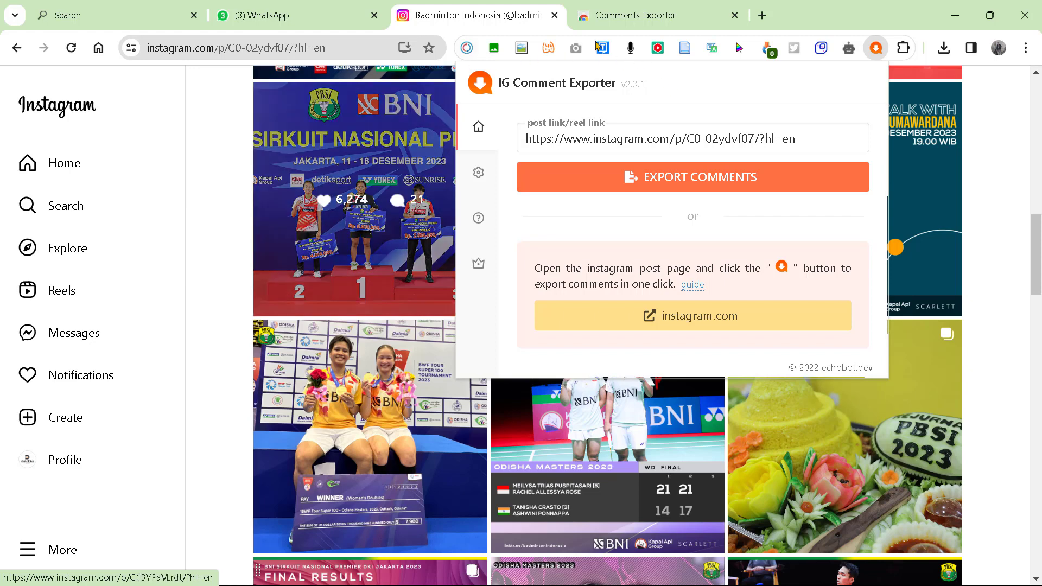
pyautogui.click(876, 47)
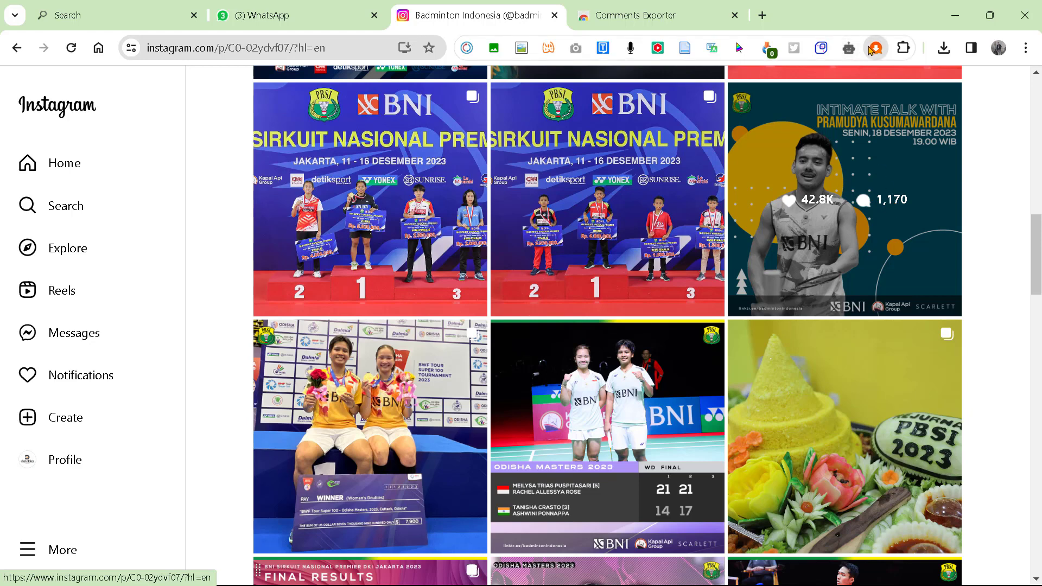
pyautogui.click(870, 50)
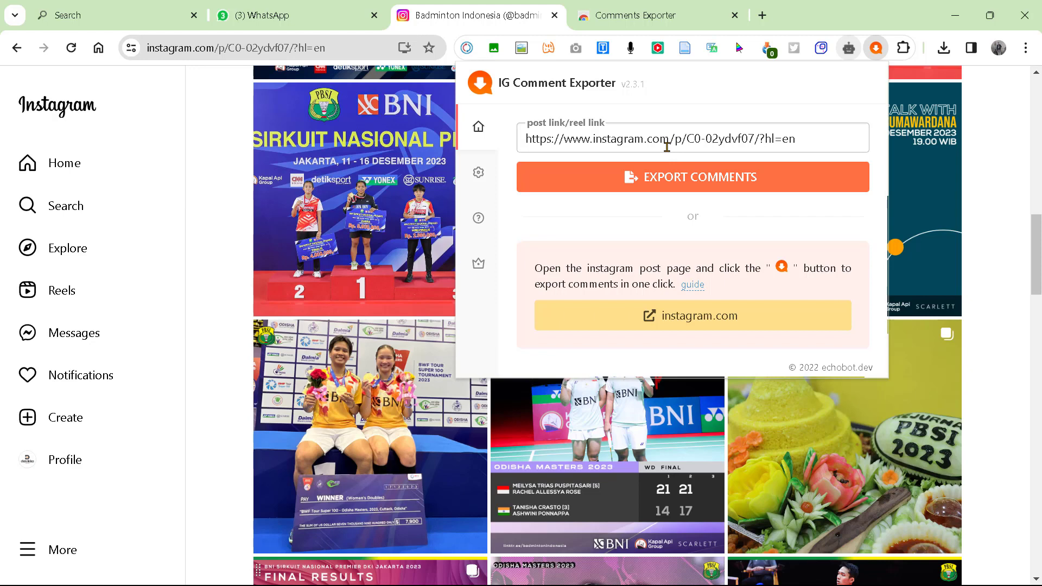
pyautogui.click(661, 13)
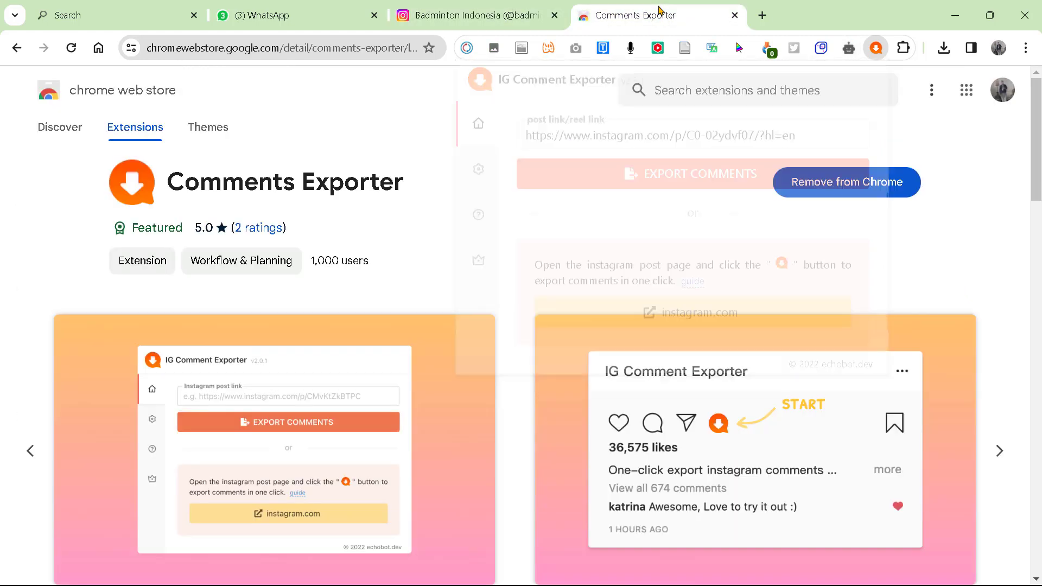
pyautogui.click(452, 26)
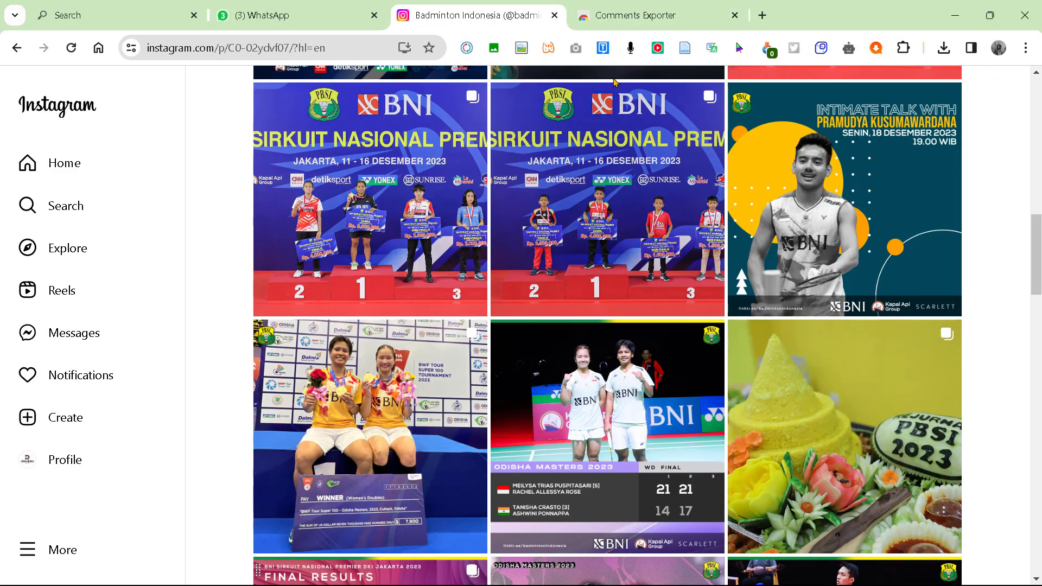
# Open the "Intimate Talk" post dated 18 Desember 2023 from the badminton.ina profile on its own post page
pyautogui.click(817, 174)
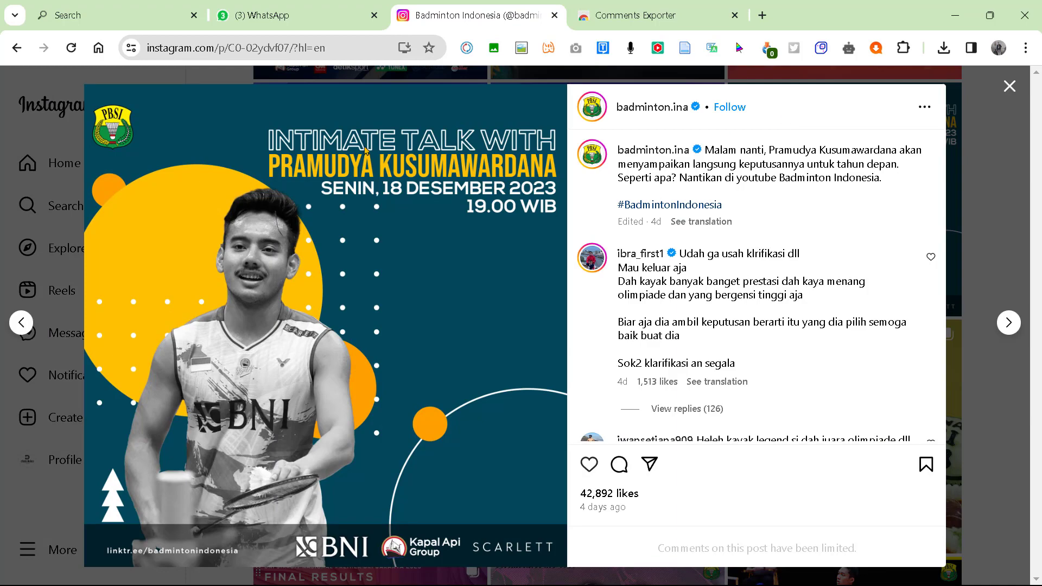
pyautogui.click(1009, 85)
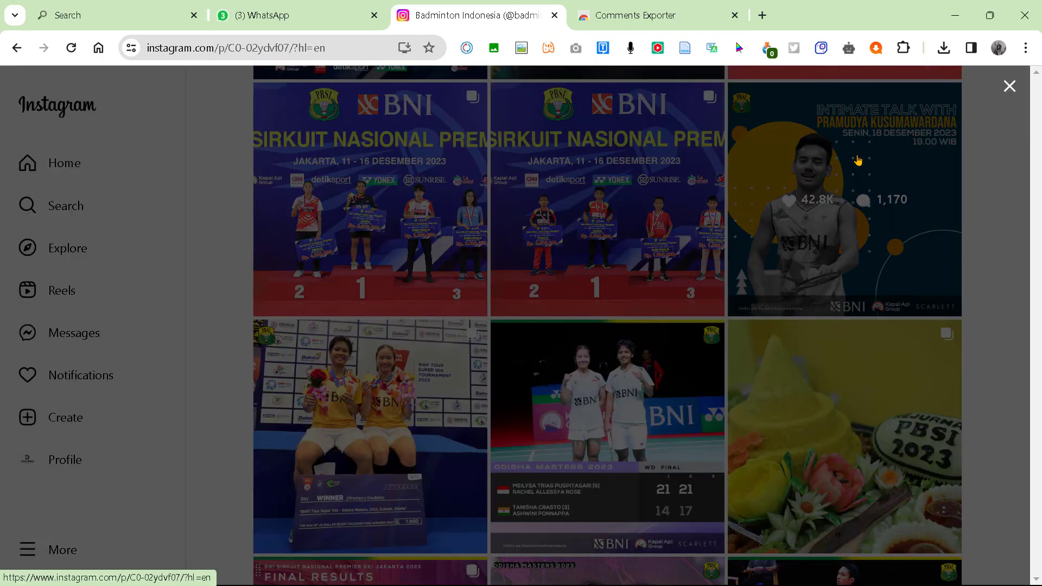
pyautogui.click(857, 160)
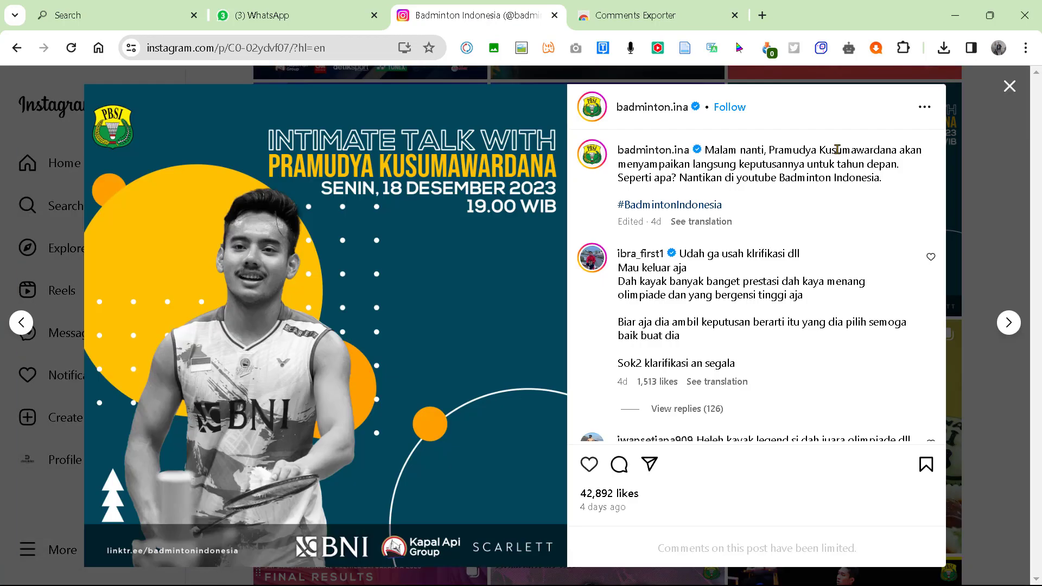
pyautogui.click(925, 109)
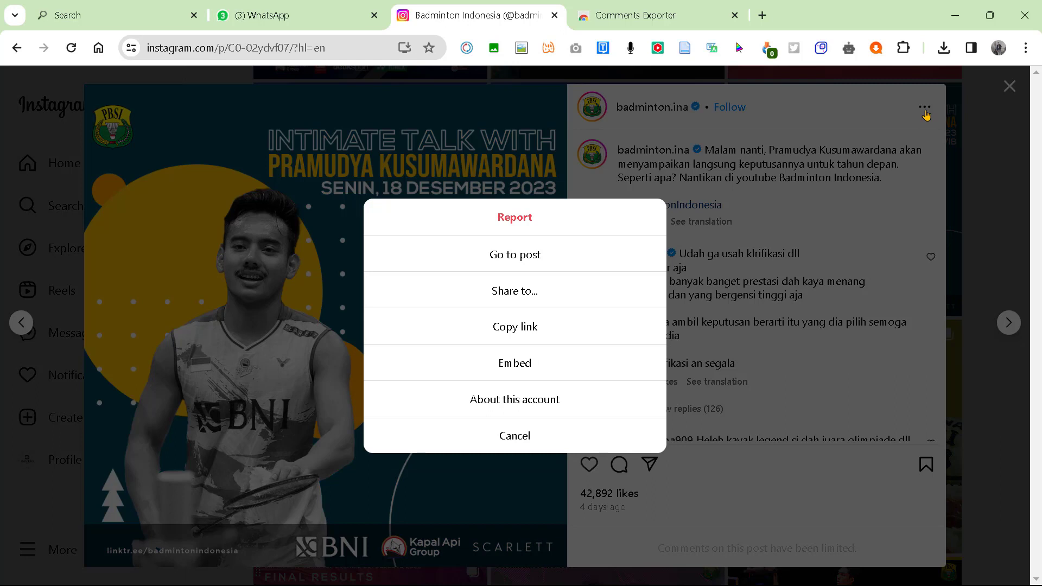
pyautogui.click(515, 259)
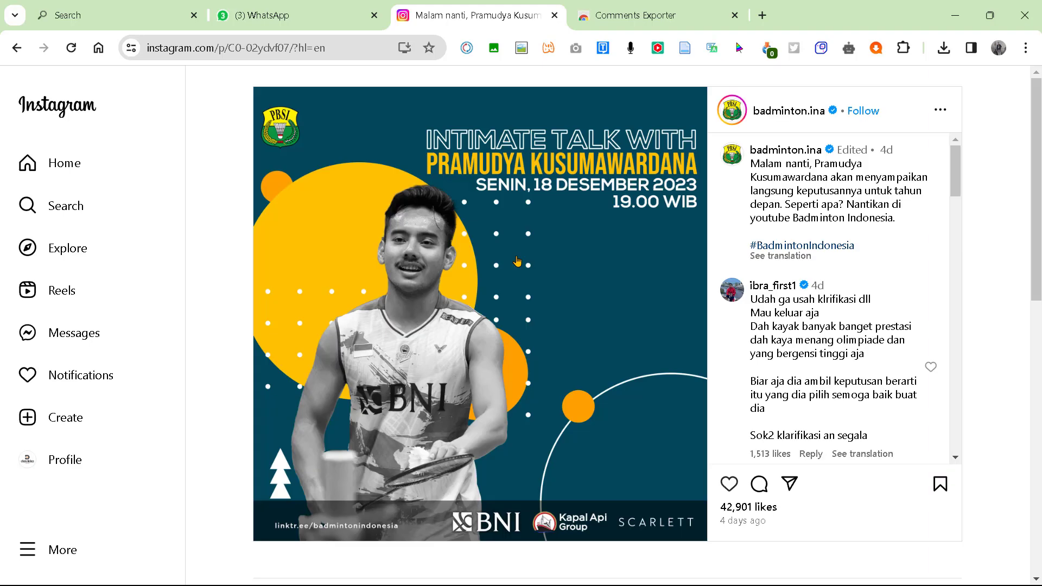
# Copy the web address of the opened Instagram post
pyautogui.click(252, 51)
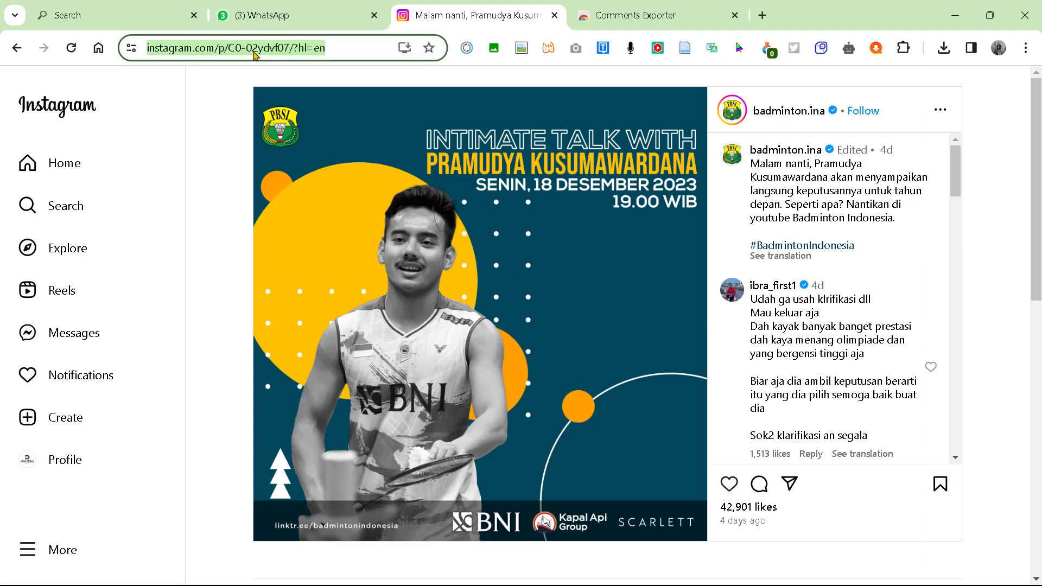
pyautogui.rightClick(254, 53)
pyautogui.click(297, 190)
# Paste the copied post link into IG Comment Exporter from the Comments Exporter store page and start exporting the comments
pyautogui.click(642, 15)
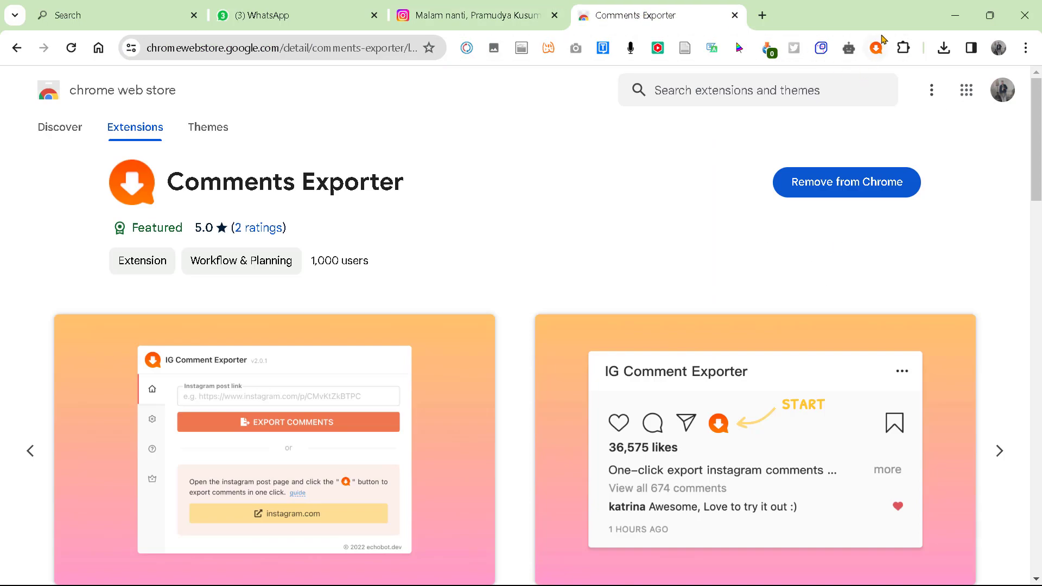
pyautogui.click(876, 48)
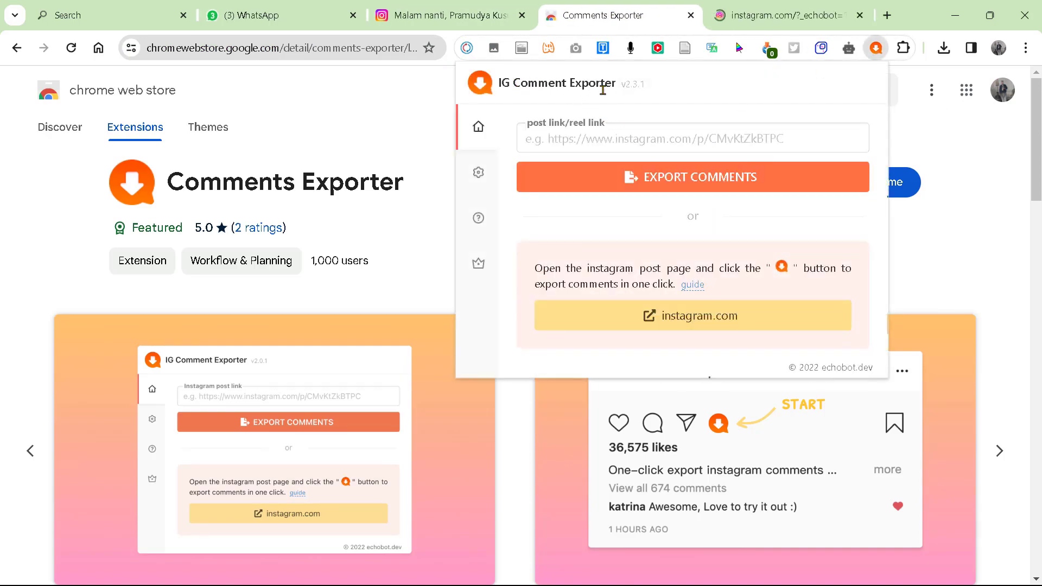
pyautogui.click(562, 141)
pyautogui.rightClick(561, 140)
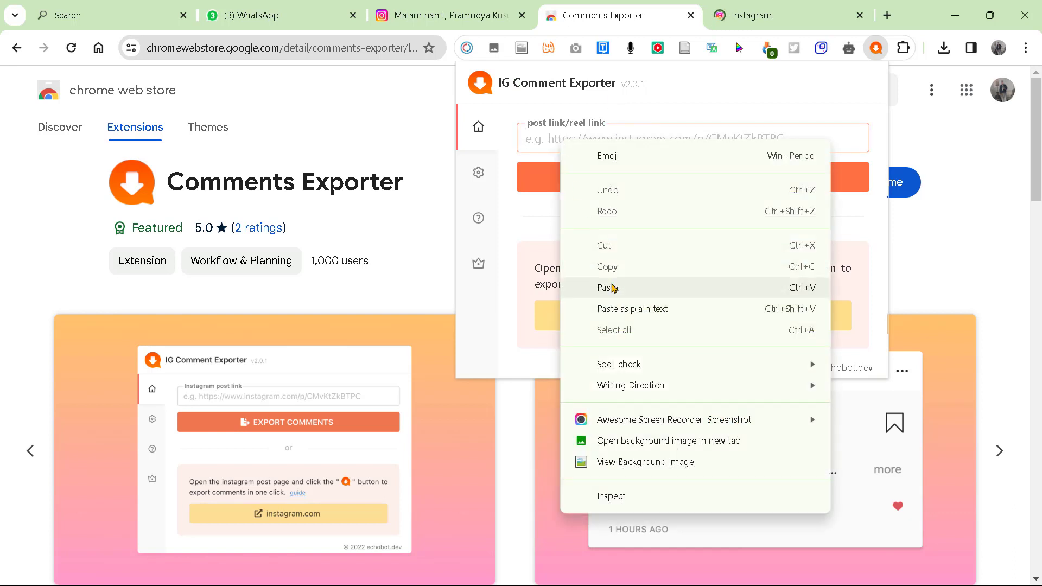
pyautogui.click(607, 288)
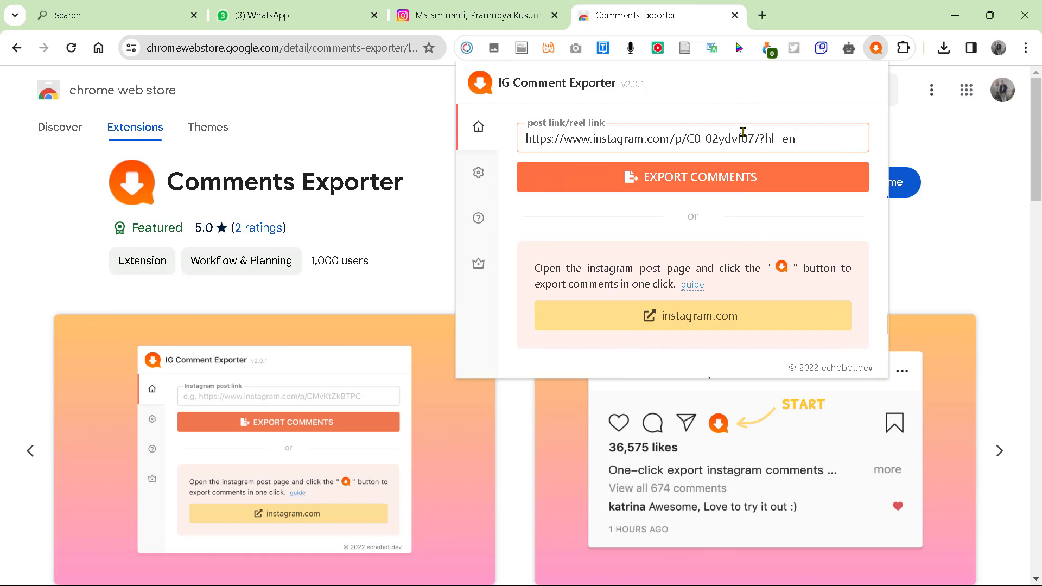
pyautogui.click(695, 186)
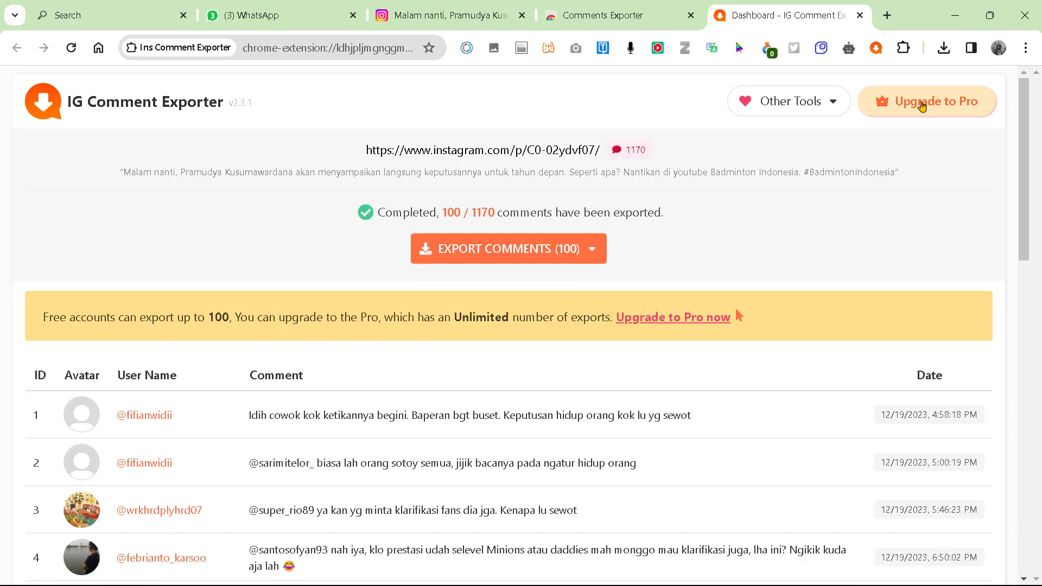
# View the Pro upgrade plans of IG Comment Exporter, close them and look through the collected comments
pyautogui.click(920, 106)
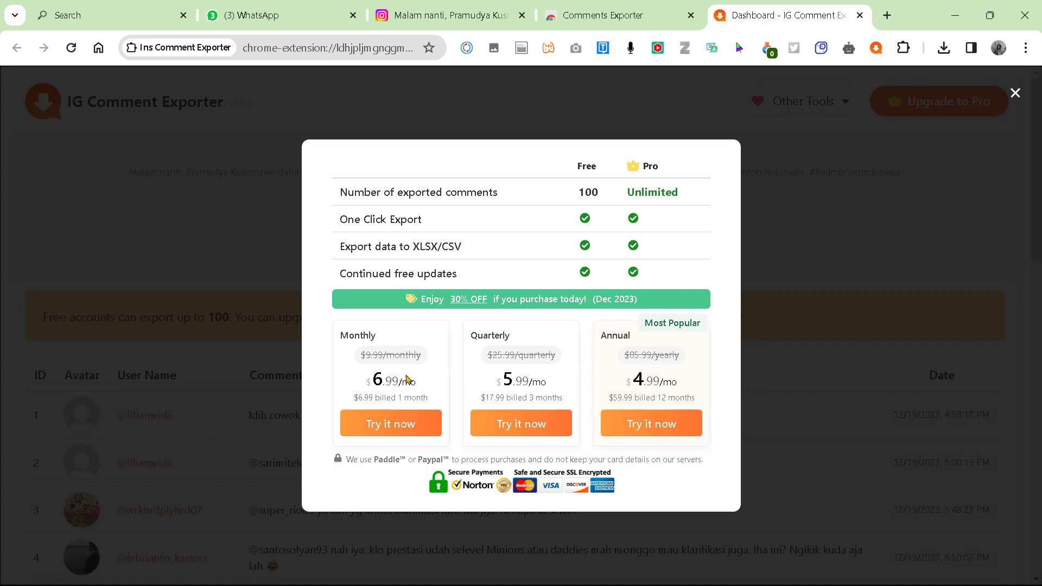
pyautogui.click(1014, 94)
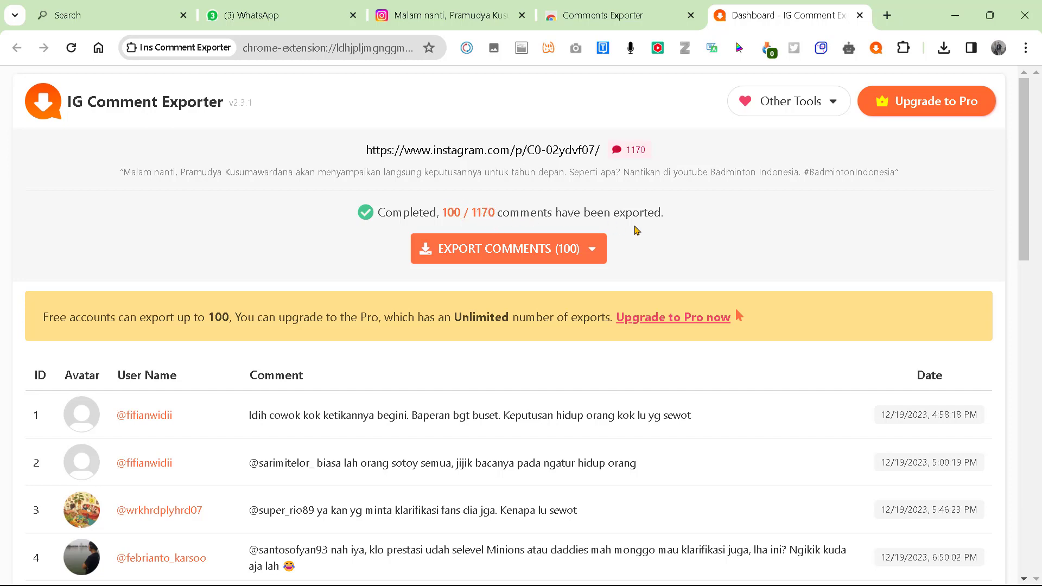
pyautogui.moveTo(1023, 178); pyautogui.dragTo(1037, 230)
# Export the collected comments to XLSX, open the downloaded file in Excel and enable editing
pyautogui.click(597, 259)
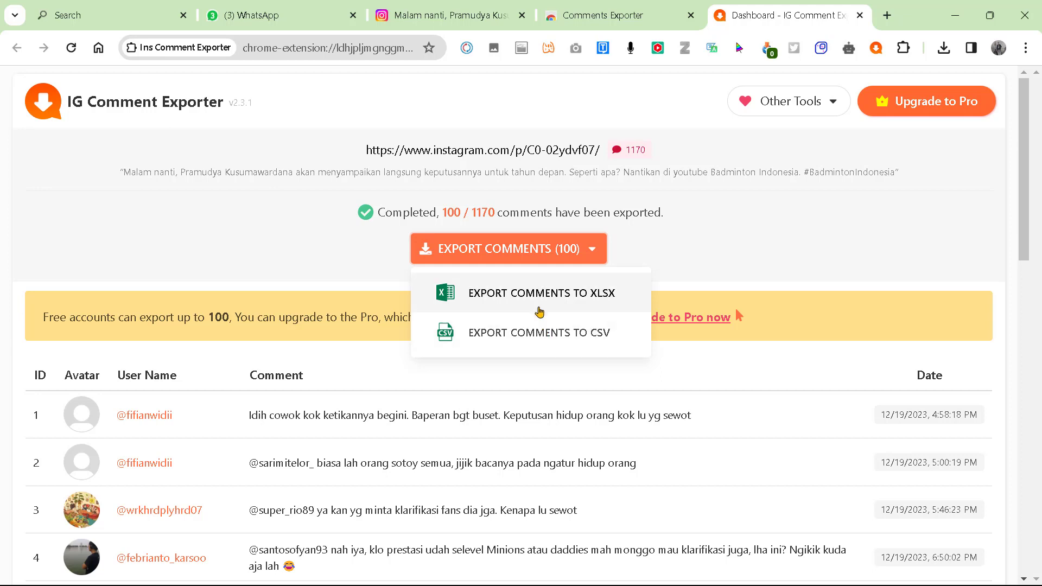
pyautogui.click(528, 298)
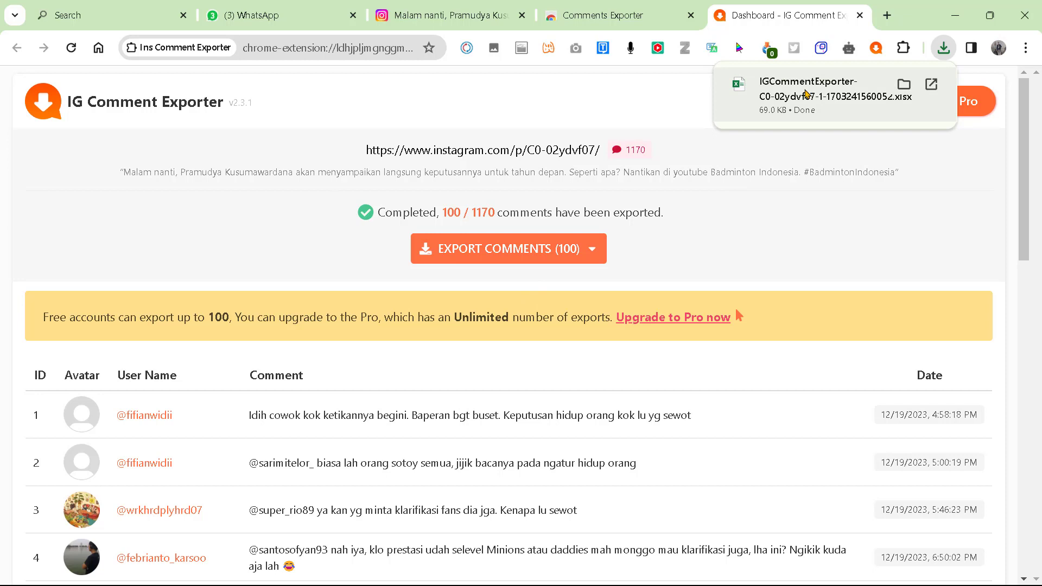
pyautogui.click(806, 93)
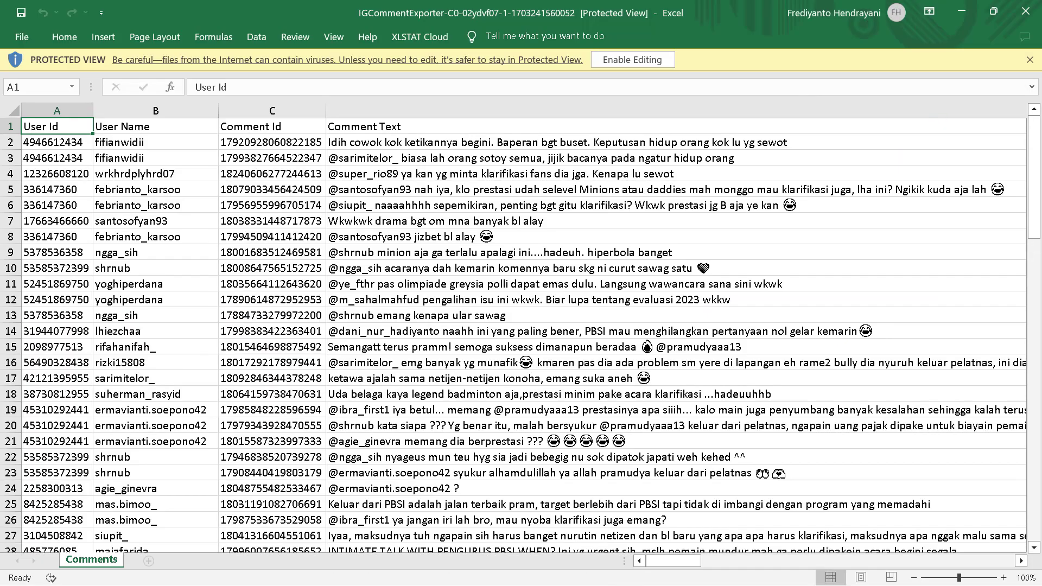
pyautogui.click(632, 59)
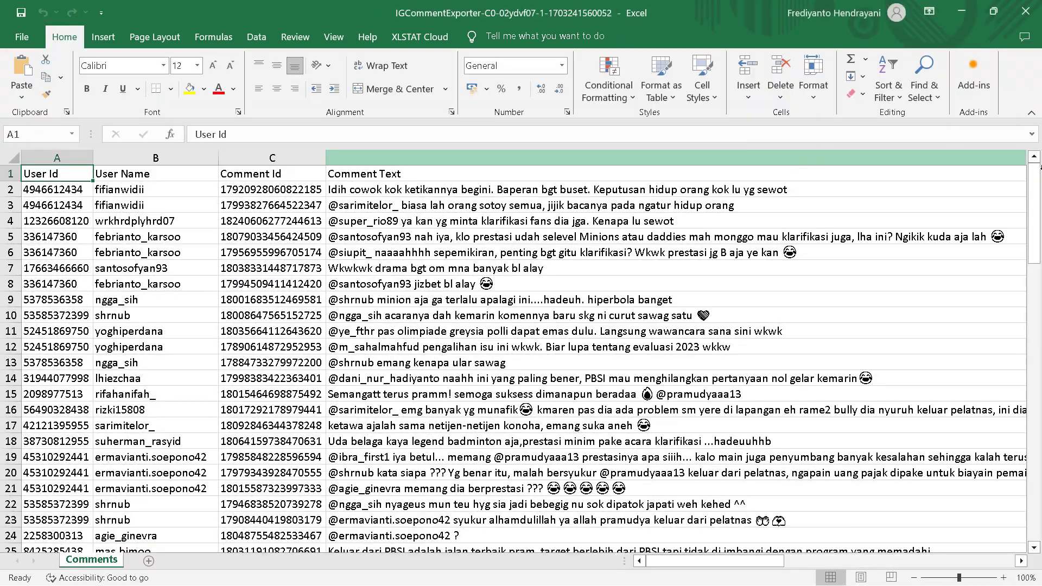
# Examine the User Name, Comment Id and Comment Text columns of the exported comments sheet
pyautogui.click(1035, 191)
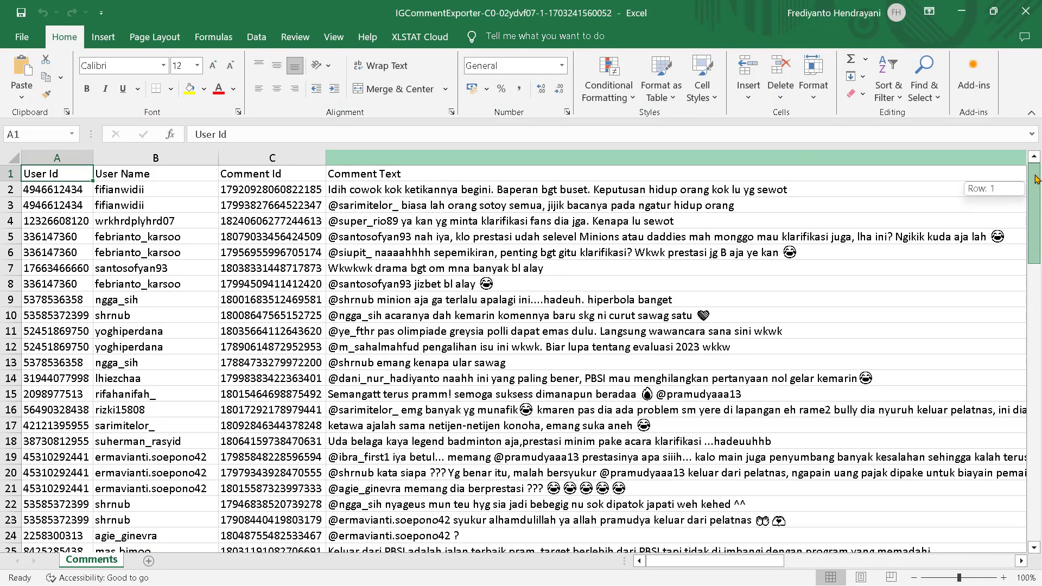
pyautogui.moveTo(1037, 180); pyautogui.dragTo(1037, 180)
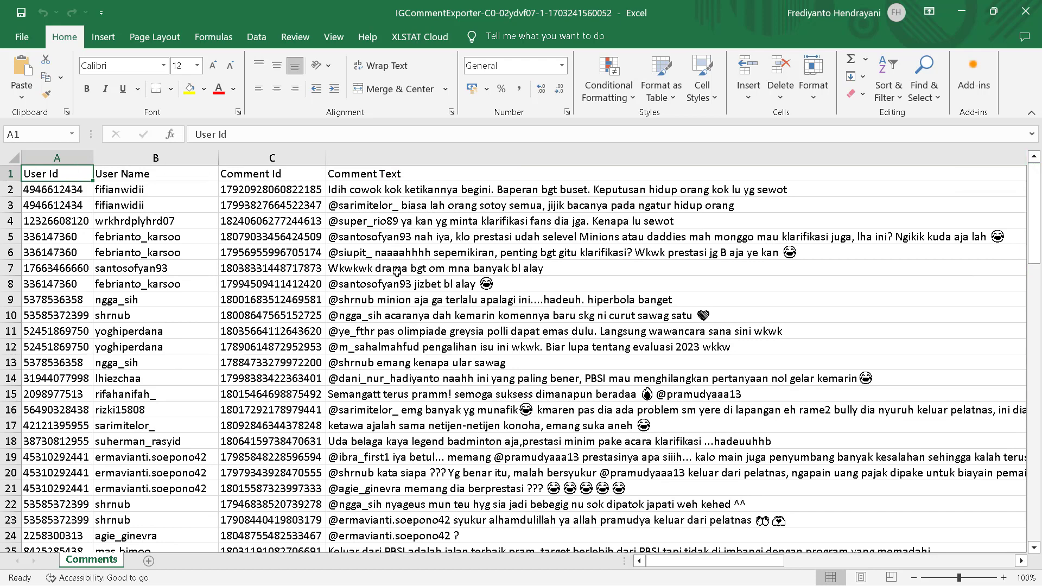
pyautogui.click(154, 174)
pyautogui.click(257, 174)
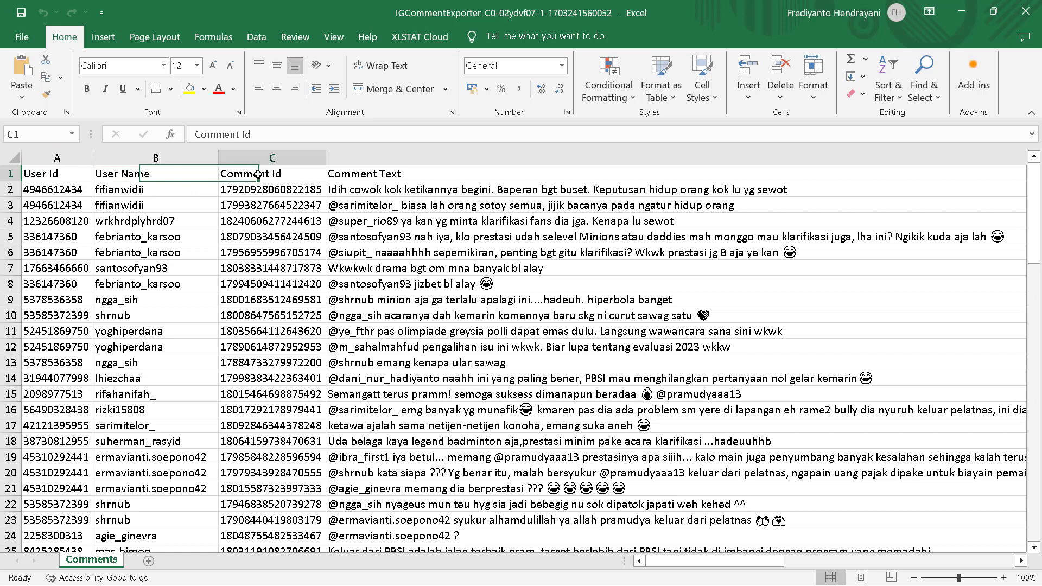
pyautogui.click(364, 172)
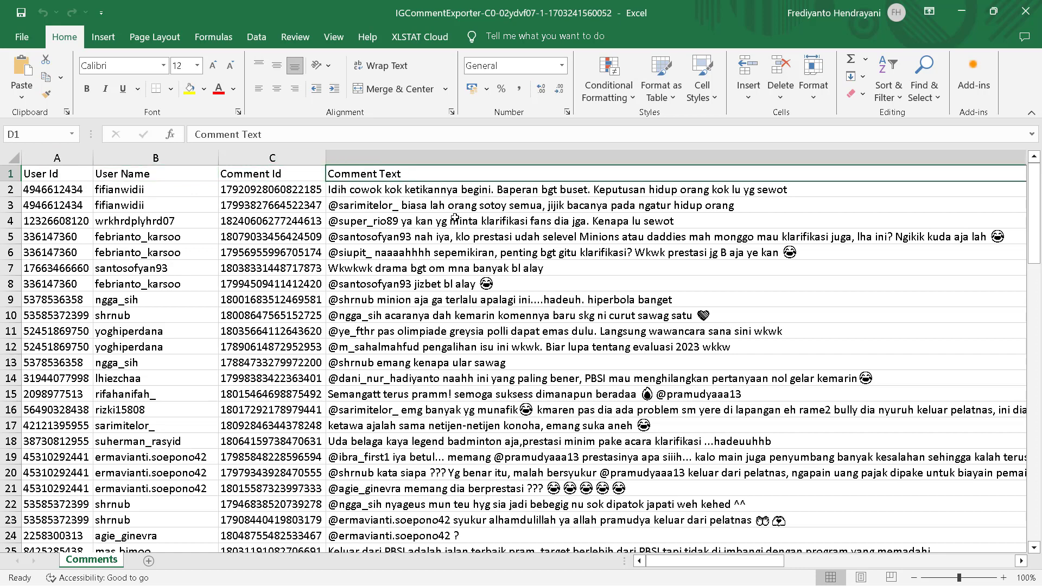
pyautogui.click(134, 178)
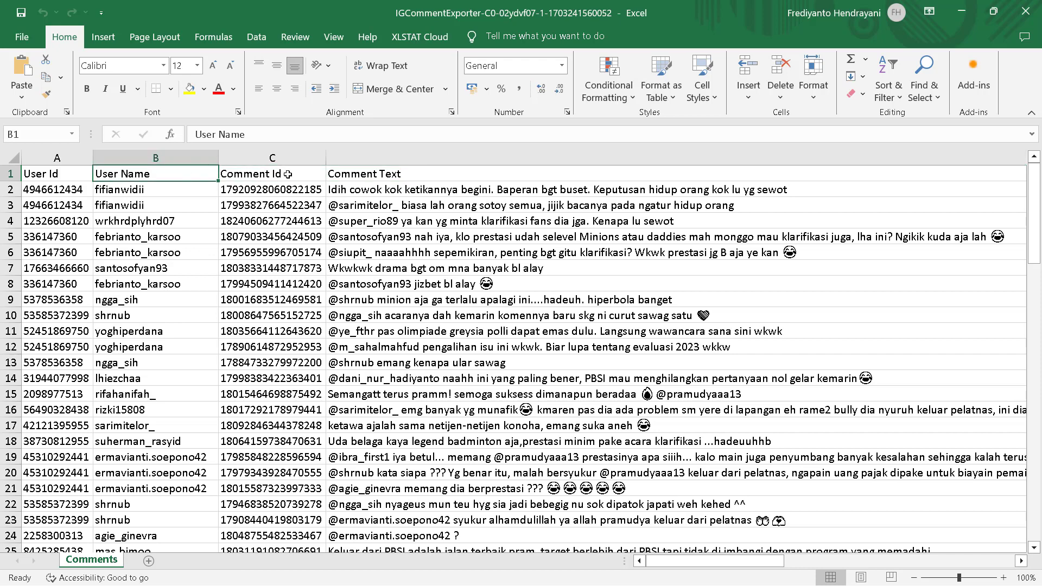
# Save the workbook to the Desktop as "data dari ig" in Excel Workbook format, then close Excel
pyautogui.click(19, 37)
pyautogui.click(62, 279)
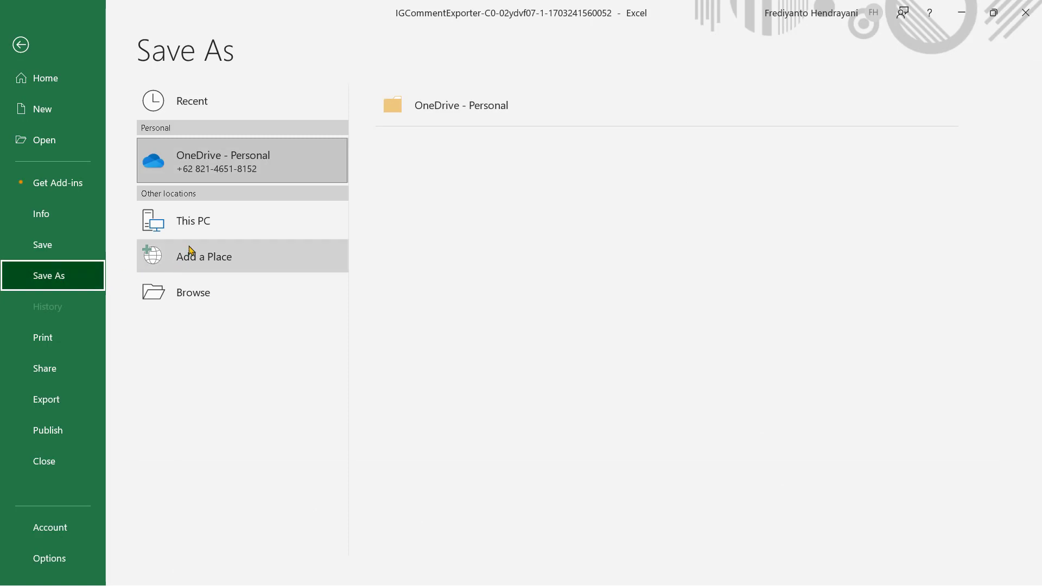
pyautogui.click(191, 223)
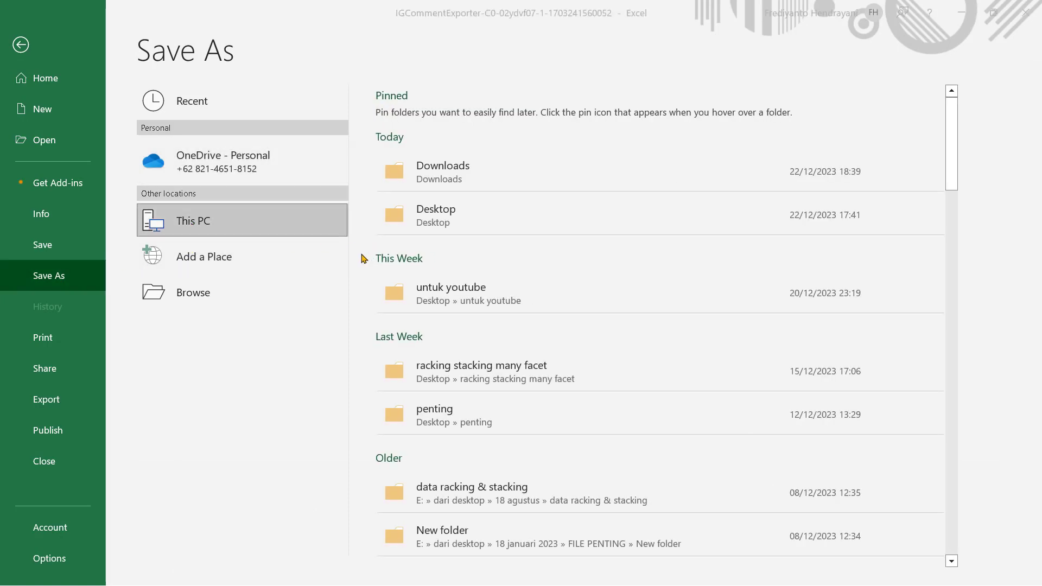
pyautogui.press('BackSpace')
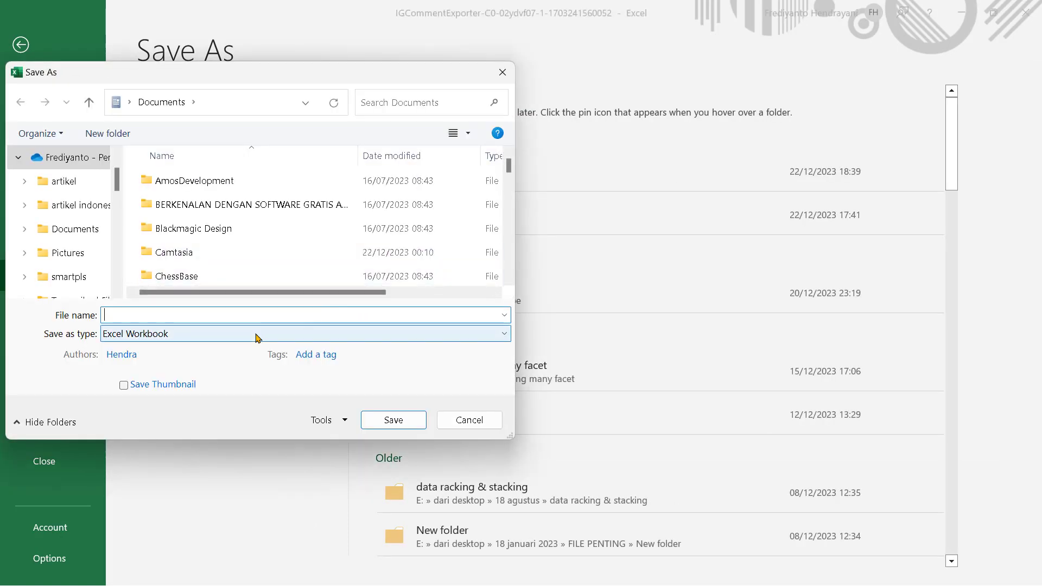
pyautogui.write('data dari ig')
pyautogui.scroll(5, 82, 217)
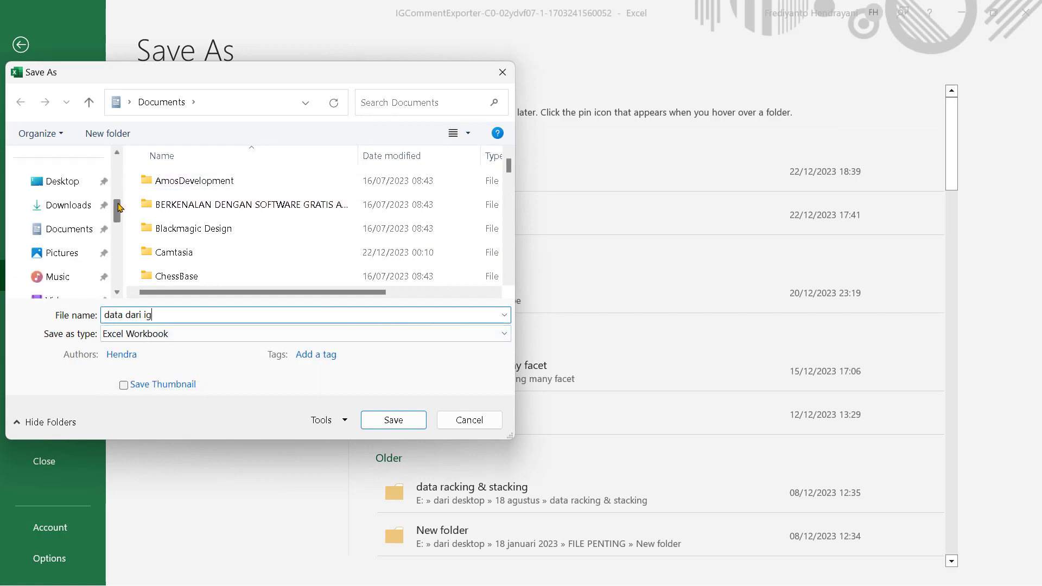
pyautogui.click(63, 183)
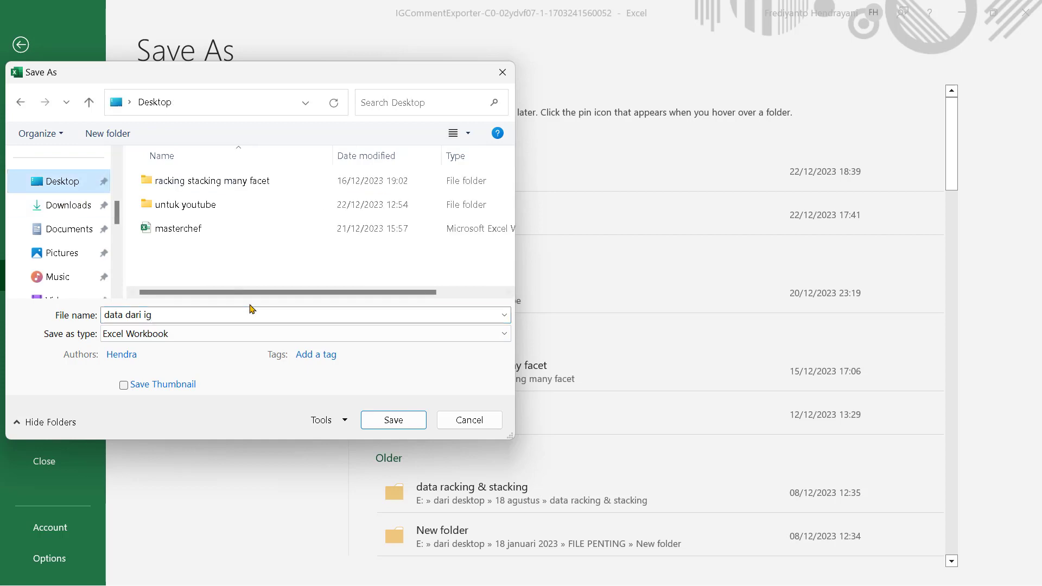
pyautogui.click(379, 426)
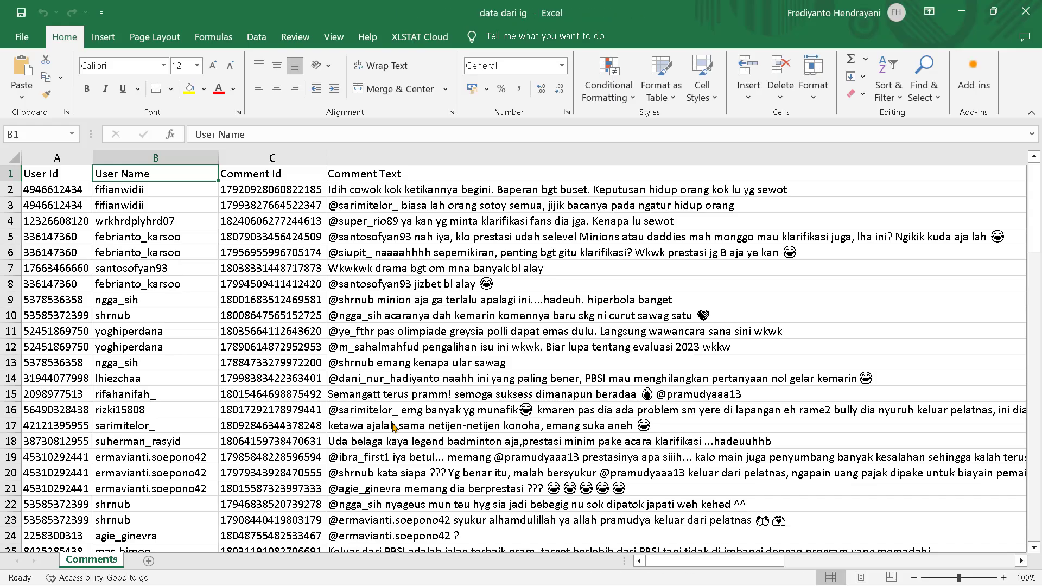
pyautogui.click(1036, 11)
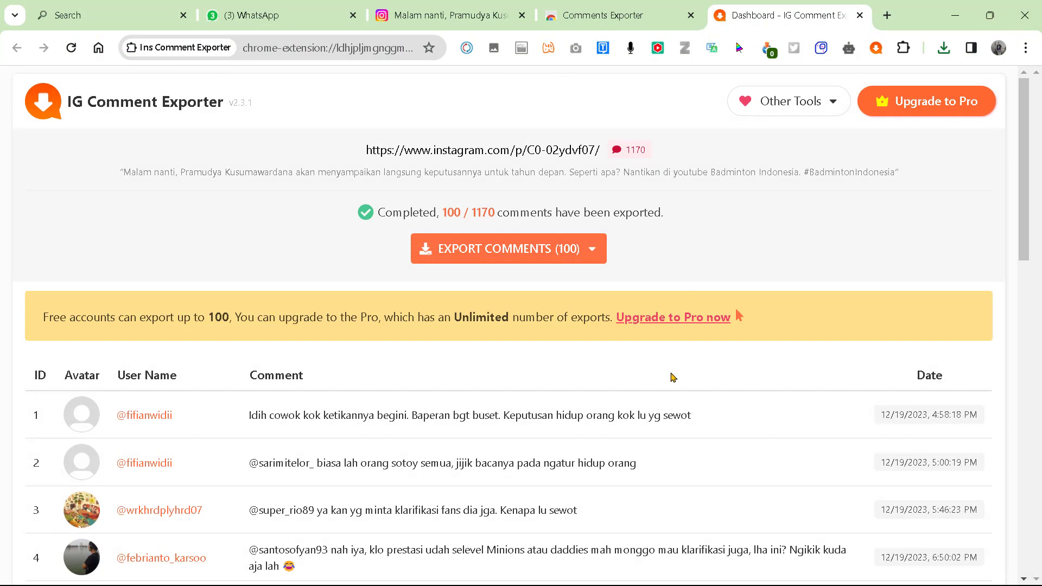
# Switch to NVivo 12 Plus and start an Excel survey import with the "data dari ig" file from the Desktop
pyautogui.click(689, 568)
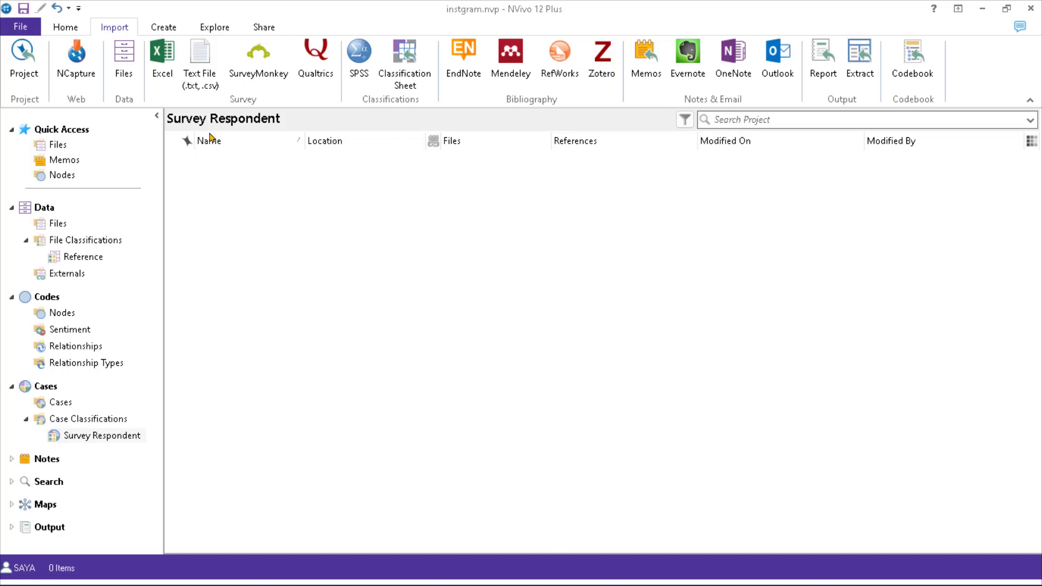
pyautogui.click(74, 27)
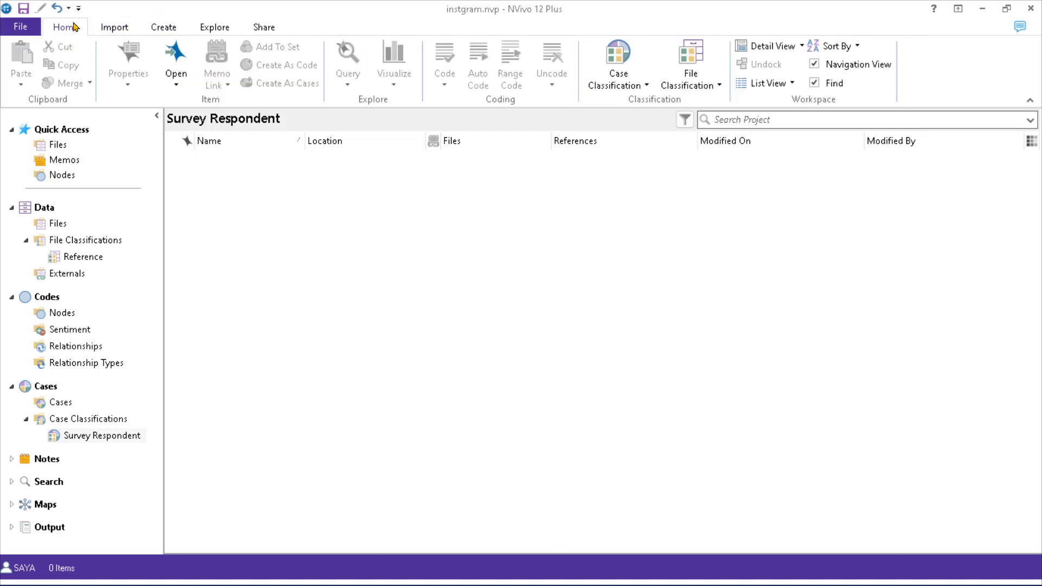
pyautogui.click(113, 27)
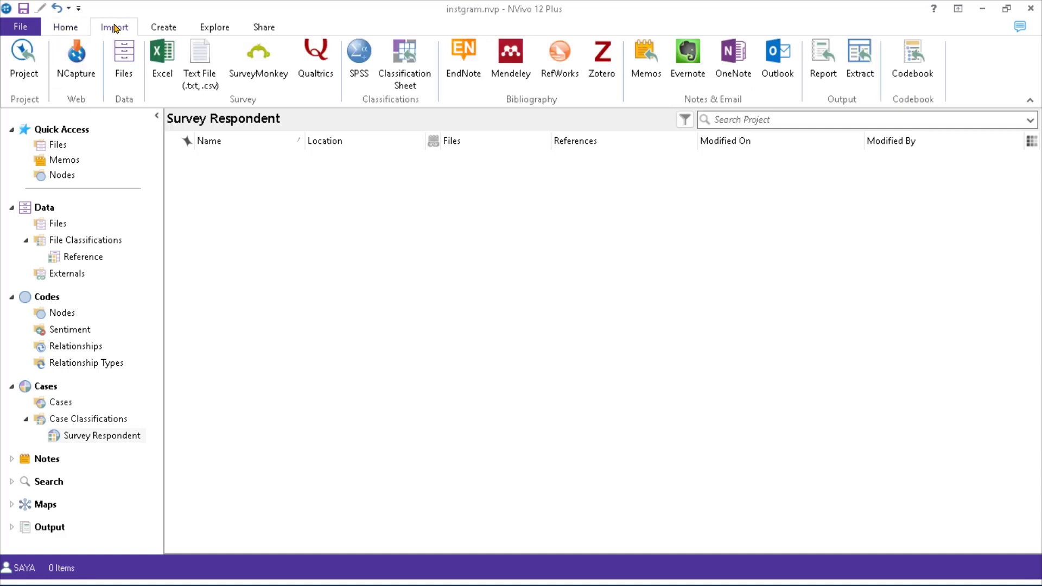
pyautogui.click(164, 61)
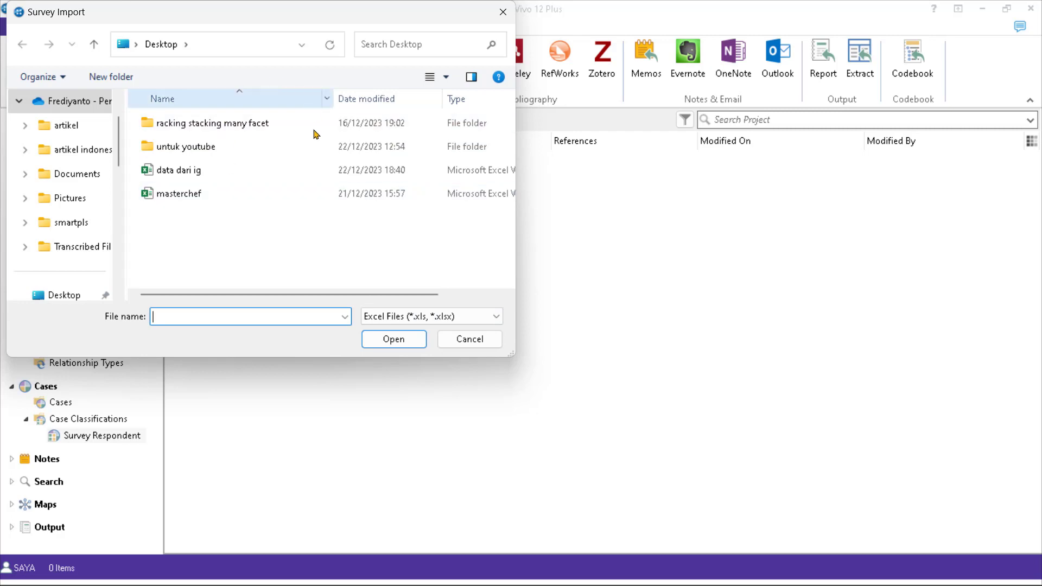
pyautogui.click(180, 170)
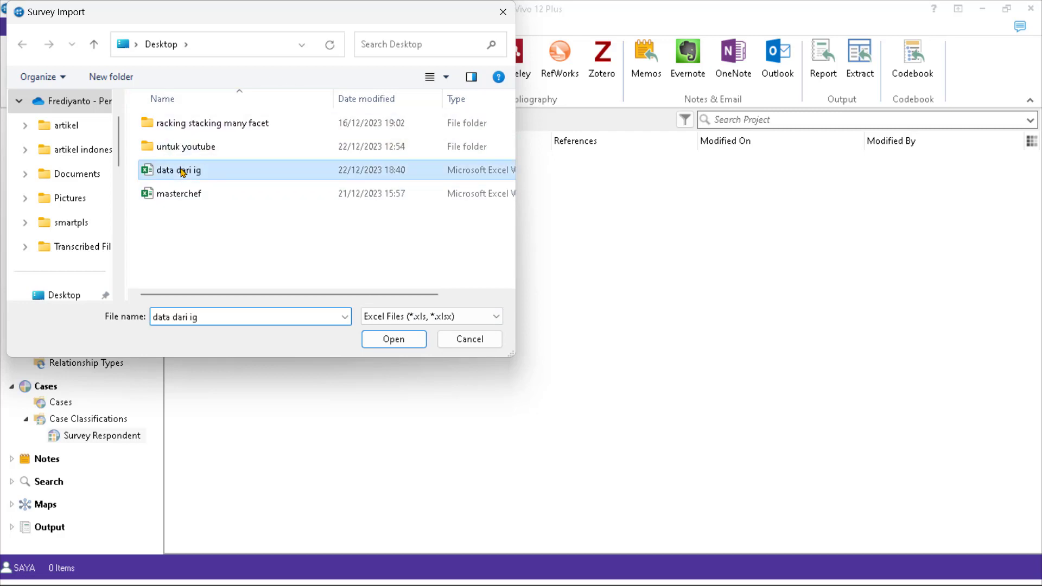
pyautogui.click(395, 339)
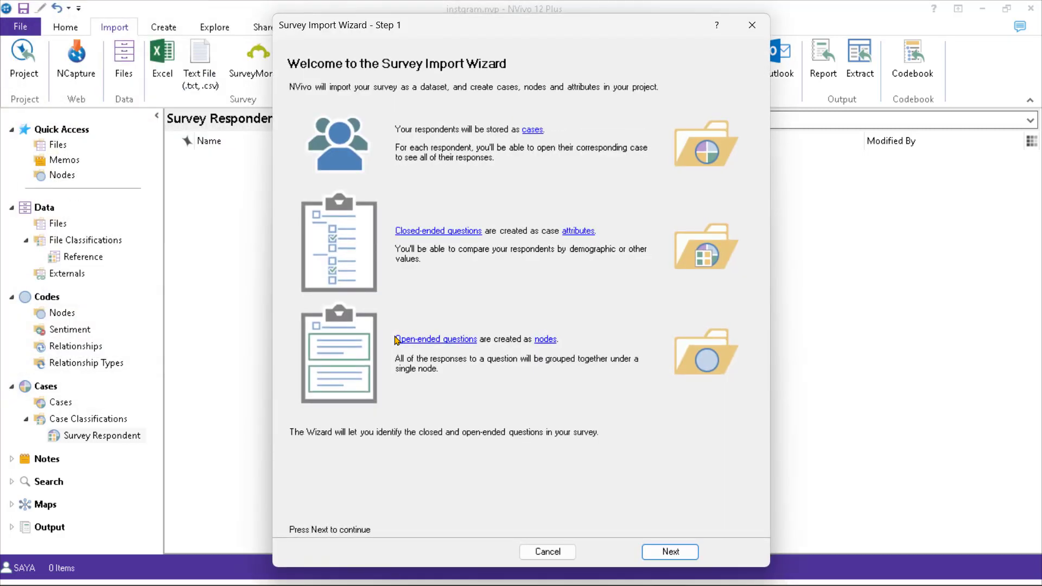
# Set the number of question header rows to 1 and proceed to the survey respondent settings
pyautogui.click(649, 553)
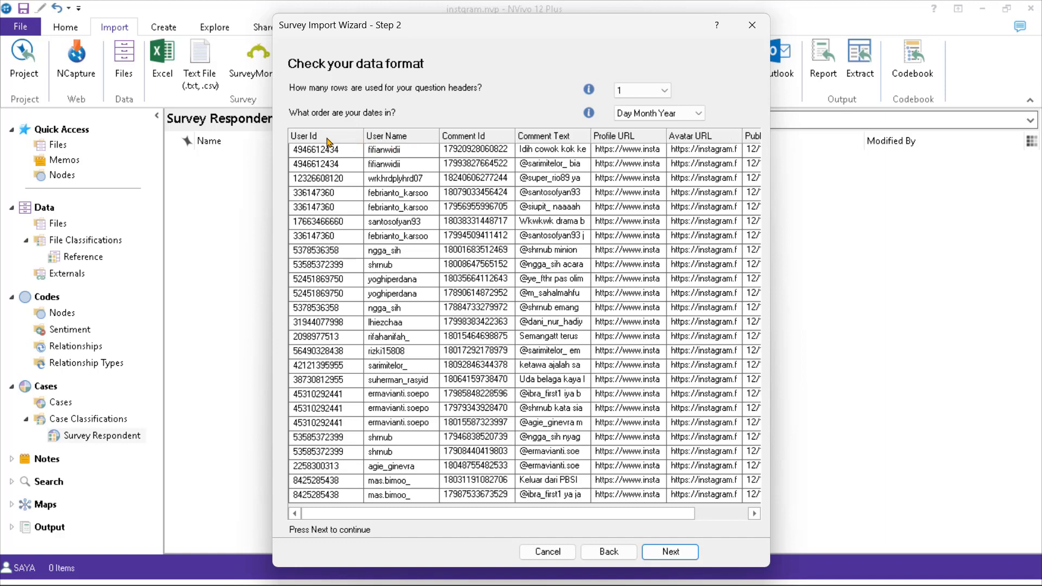
pyautogui.click(656, 91)
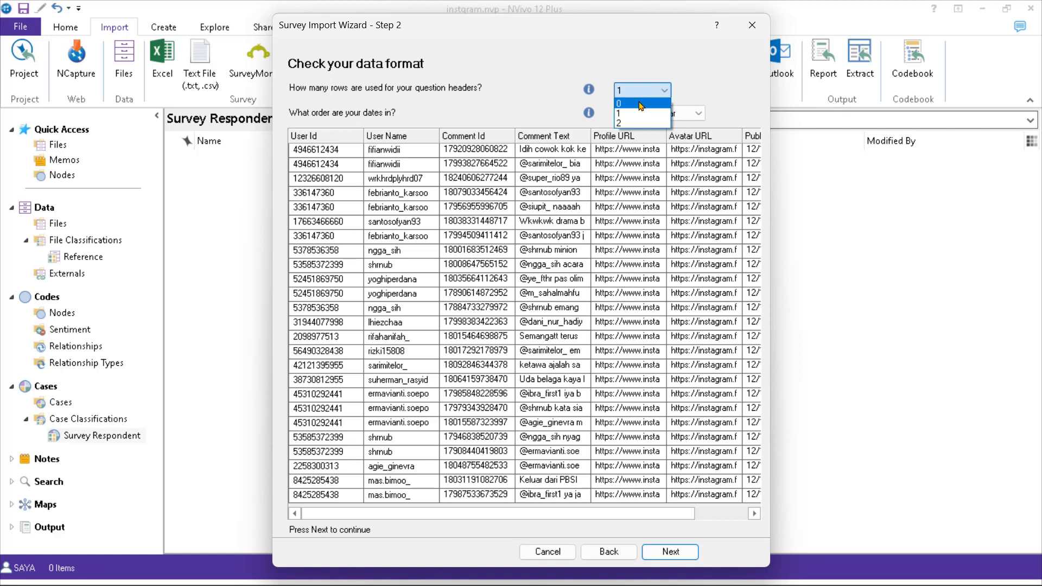
pyautogui.click(640, 103)
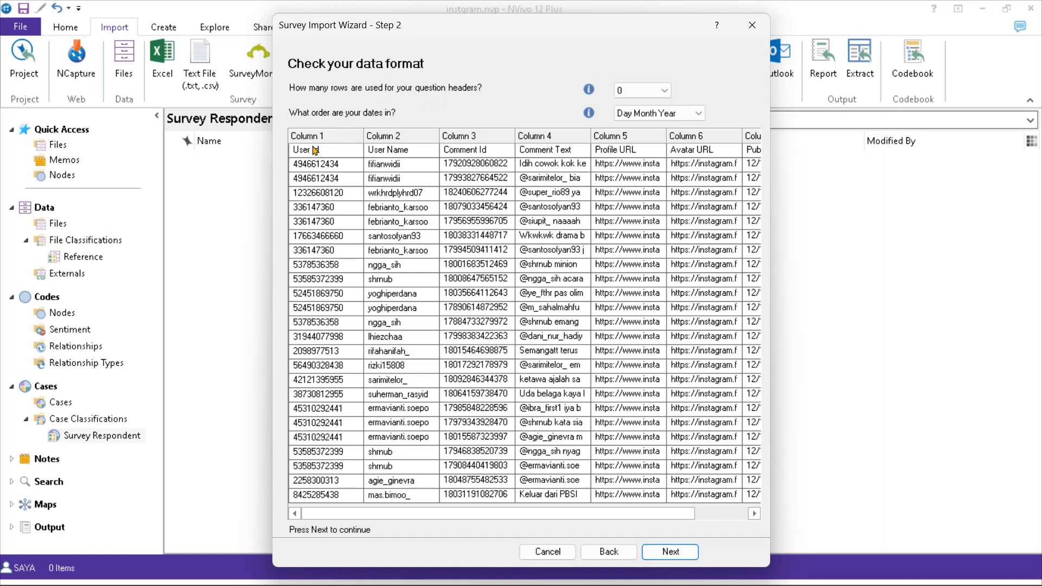
pyautogui.click(664, 92)
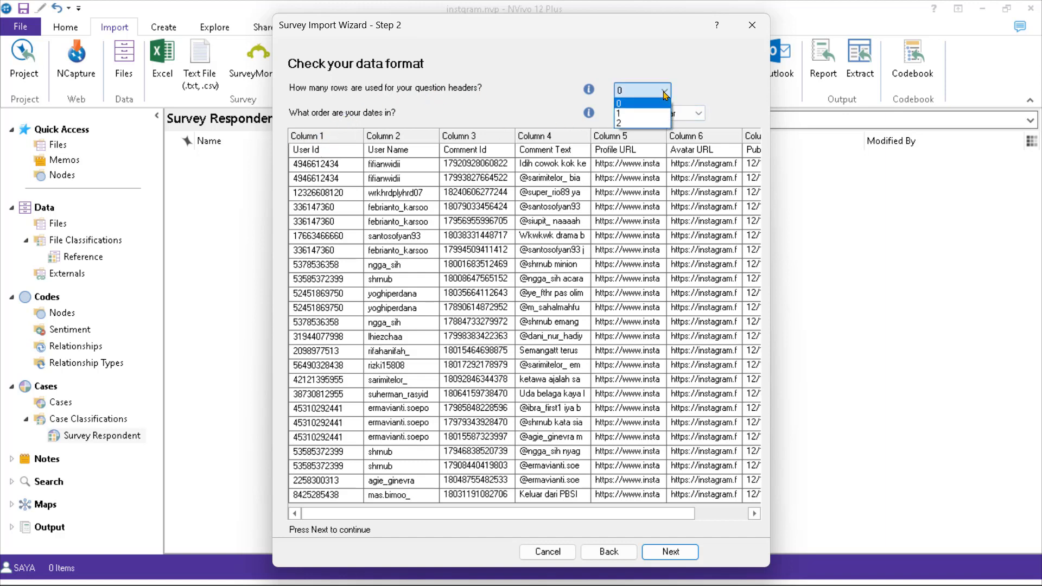
pyautogui.click(645, 114)
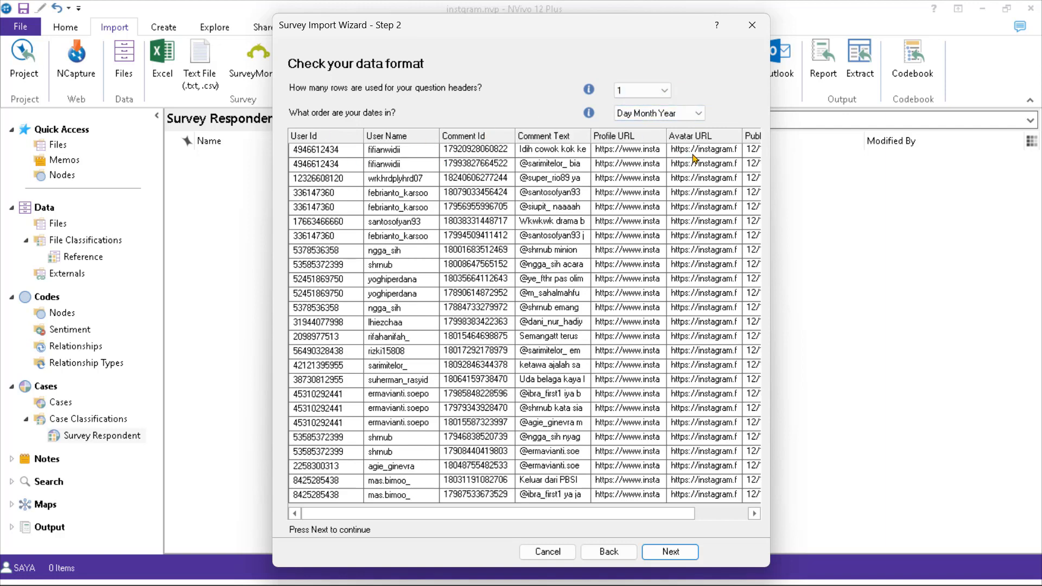
pyautogui.click(671, 552)
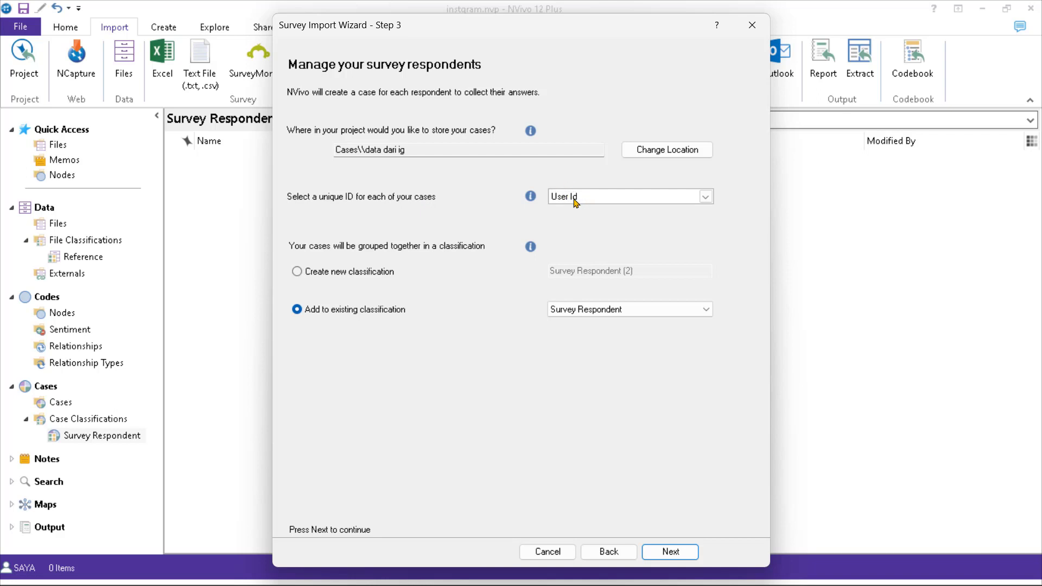
# Use User Name as the unique ID for each case and proceed to the question types
pyautogui.click(706, 197)
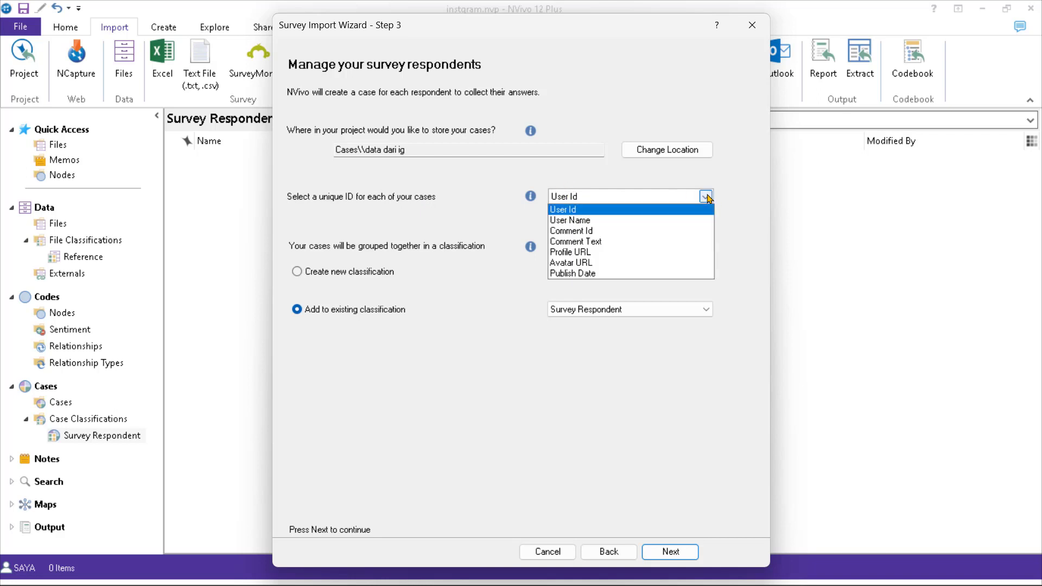
pyautogui.click(573, 221)
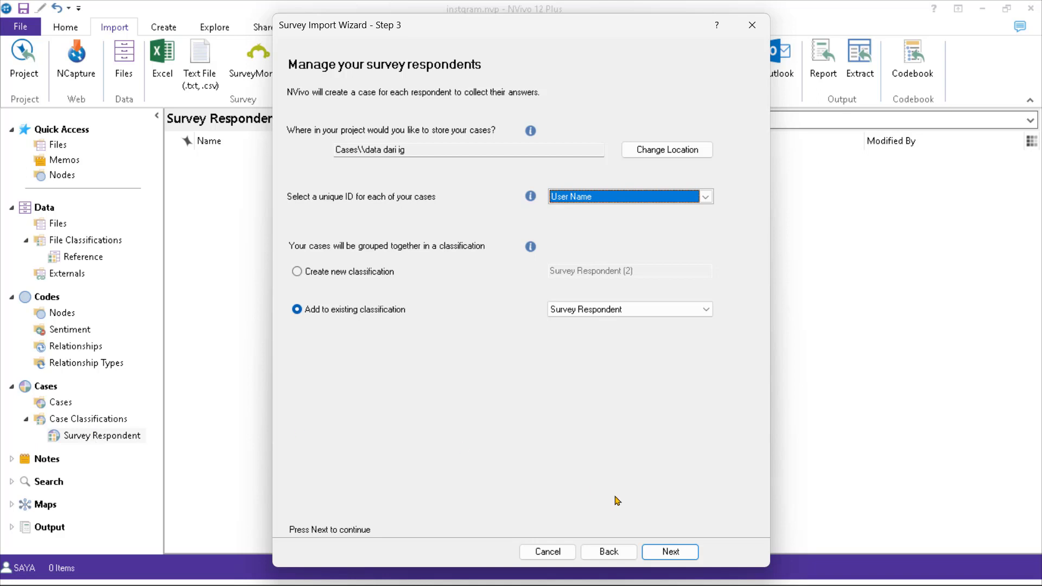
pyautogui.click(684, 558)
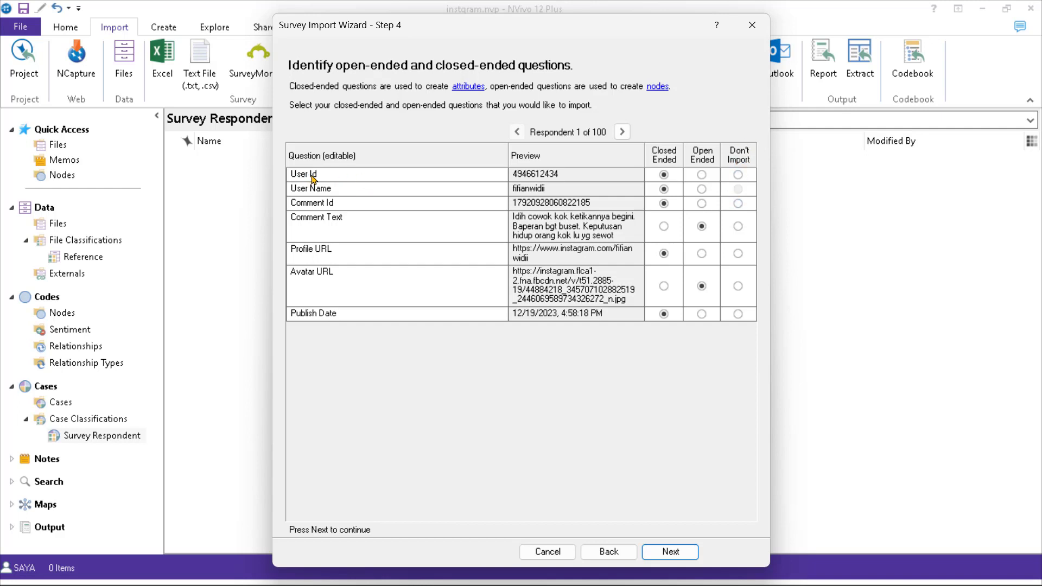
# Set the User Id and Avatar URL questions to closed-ended and proceed to the auto-coding options
pyautogui.click(737, 175)
pyautogui.click(664, 175)
pyautogui.click(663, 287)
pyautogui.click(675, 554)
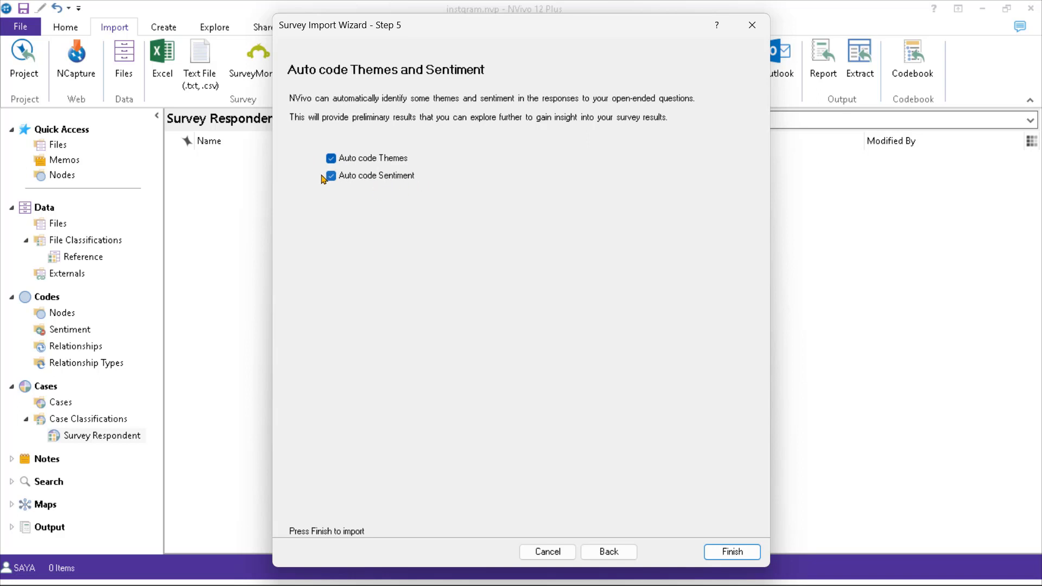
# Turn off auto coding of themes and sentiment, finish the survey import and close the imported dataset
pyautogui.click(331, 158)
pyautogui.click(331, 176)
pyautogui.click(737, 552)
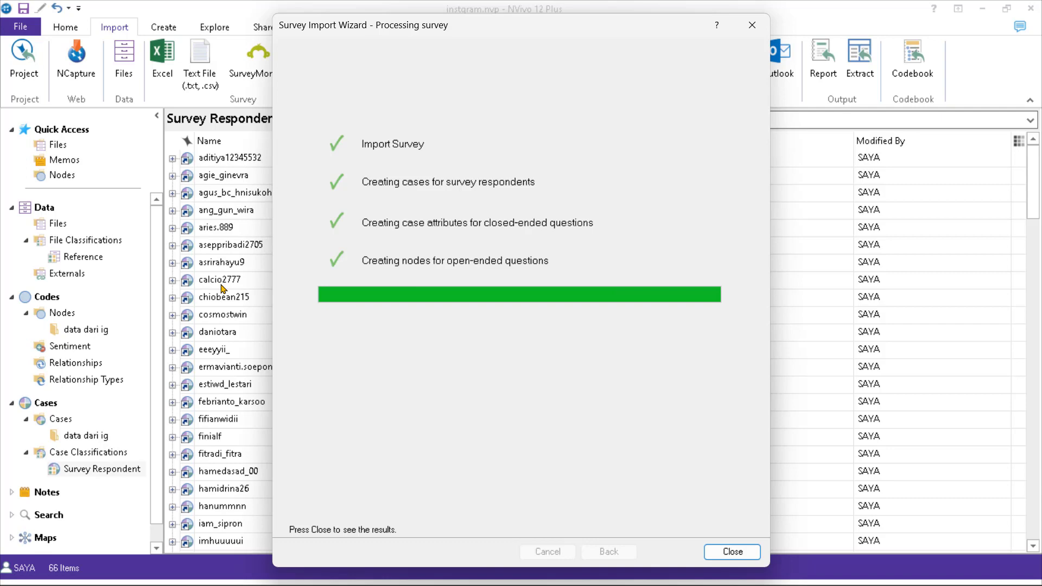
pyautogui.click(732, 552)
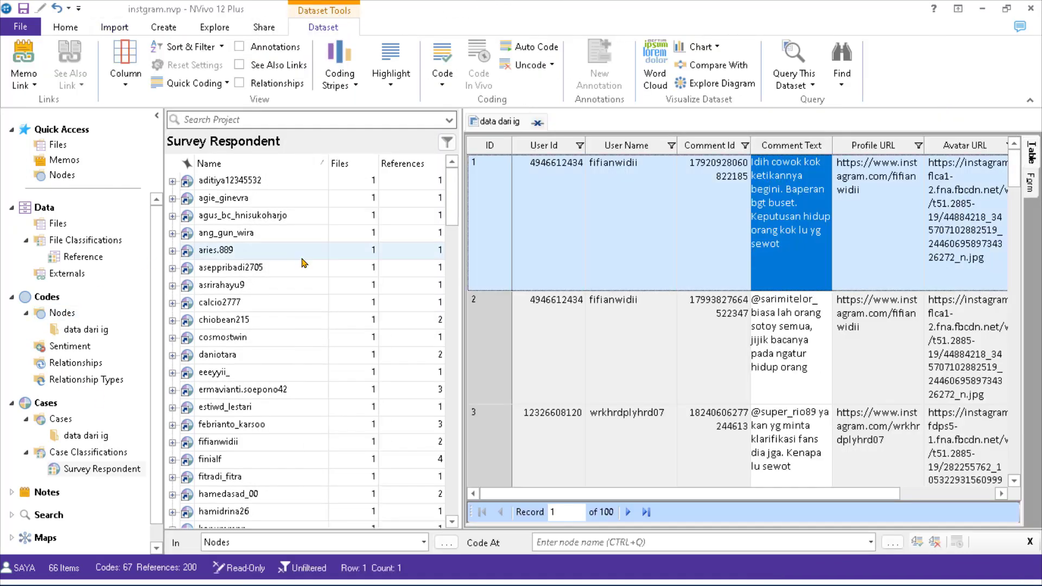
pyautogui.click(538, 124)
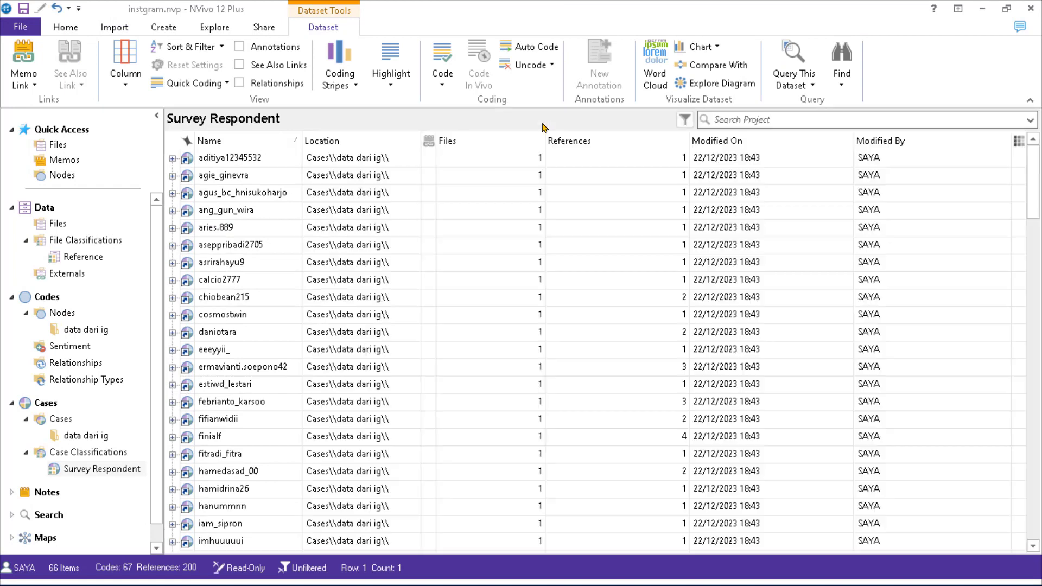
# Open the Comment Text node in the "data dari ig" nodes folder and read its first coded references
pyautogui.click(69, 335)
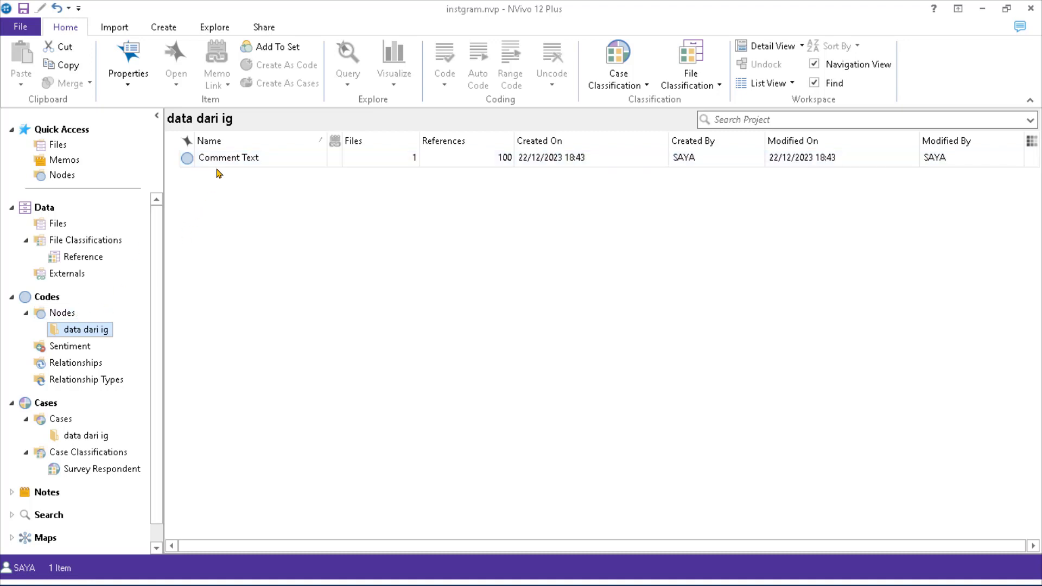
pyautogui.doubleClick(215, 161)
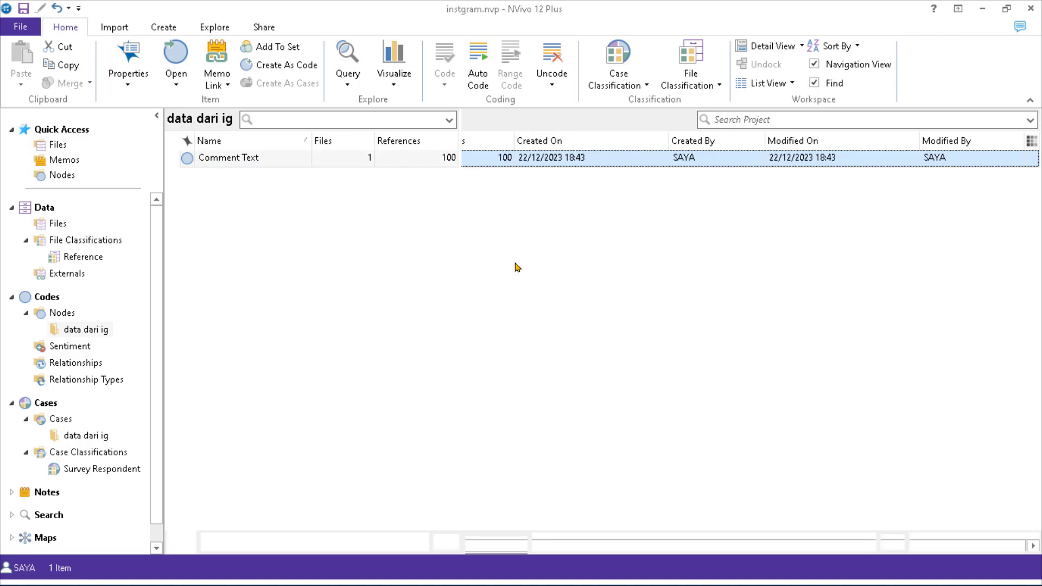
pyautogui.moveTo(1015, 162)
pyautogui.mouseDown()
pyautogui.moveTo(1014, 507)
pyautogui.moveTo(1021, 154)
pyautogui.mouseUp()
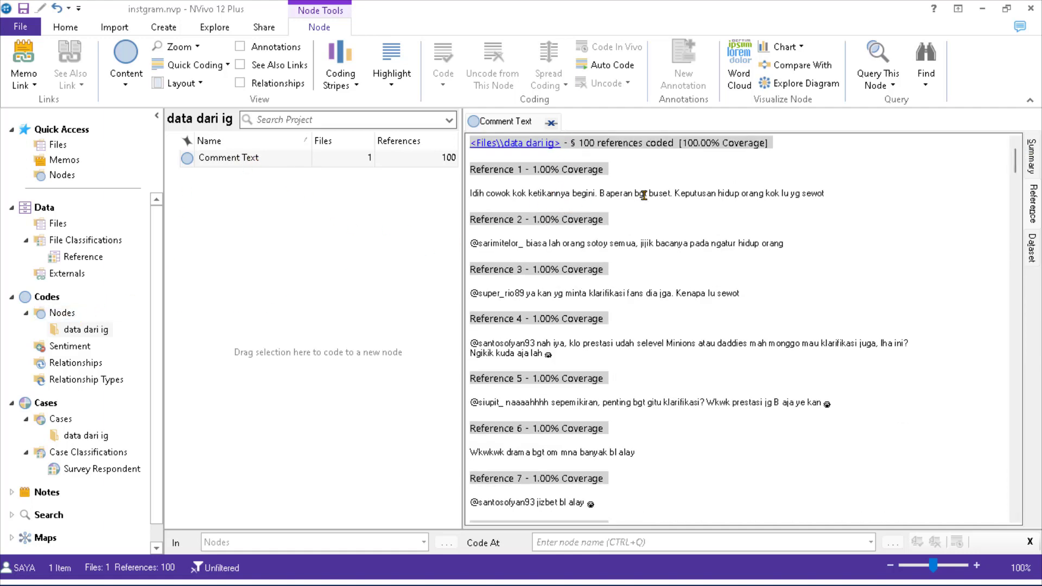
pyautogui.moveTo(1015, 157)
pyautogui.mouseDown()
pyautogui.moveTo(1016, 170)
pyautogui.moveTo(1016, 143)
pyautogui.mouseUp()
pyautogui.moveTo(472, 191); pyautogui.dragTo(846, 190)
pyautogui.click(845, 190)
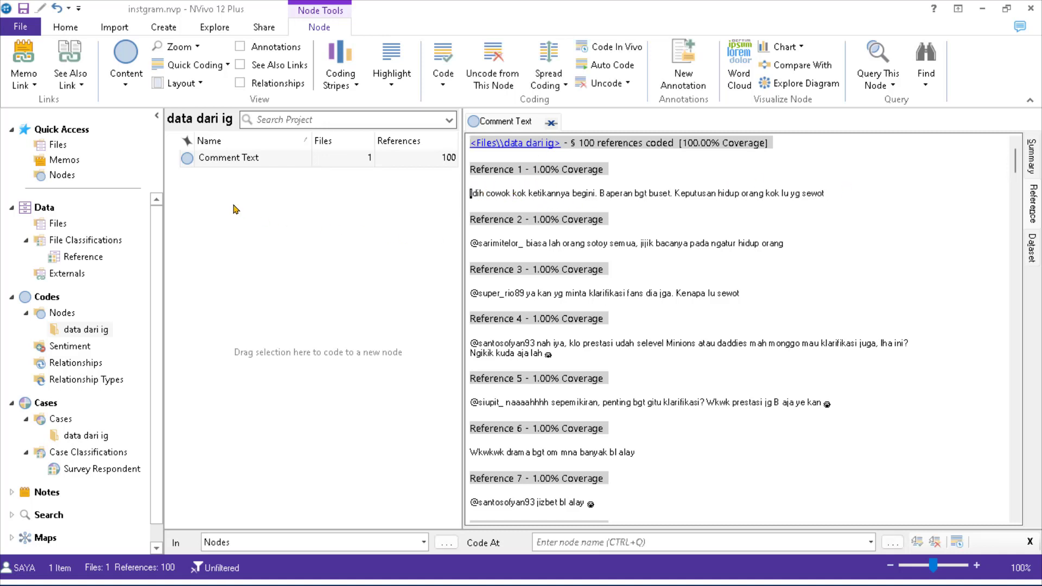
# Create a new node named "positif" in the main Nodes folder
pyautogui.click(69, 315)
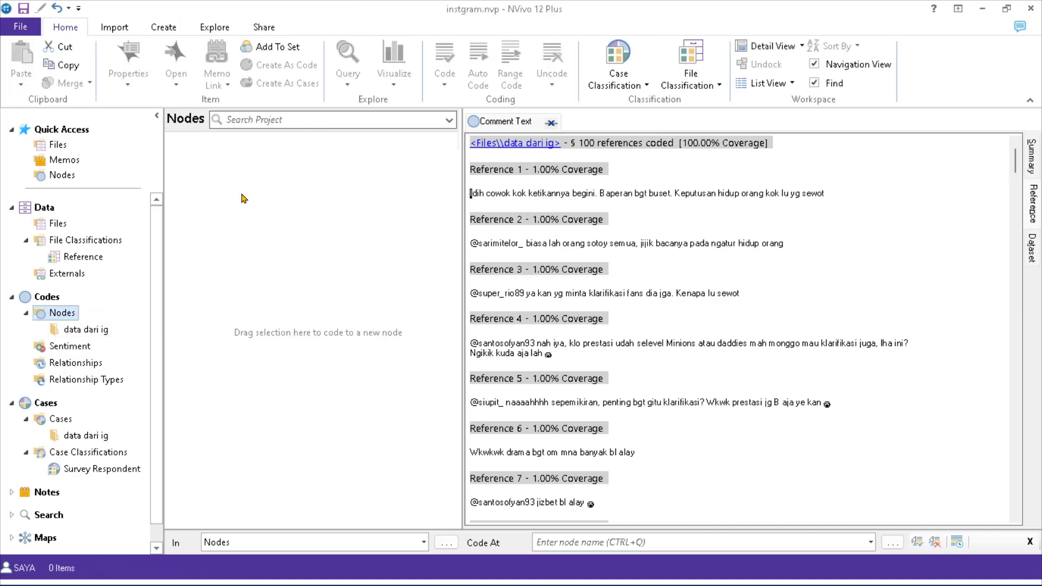
pyautogui.rightClick(219, 155)
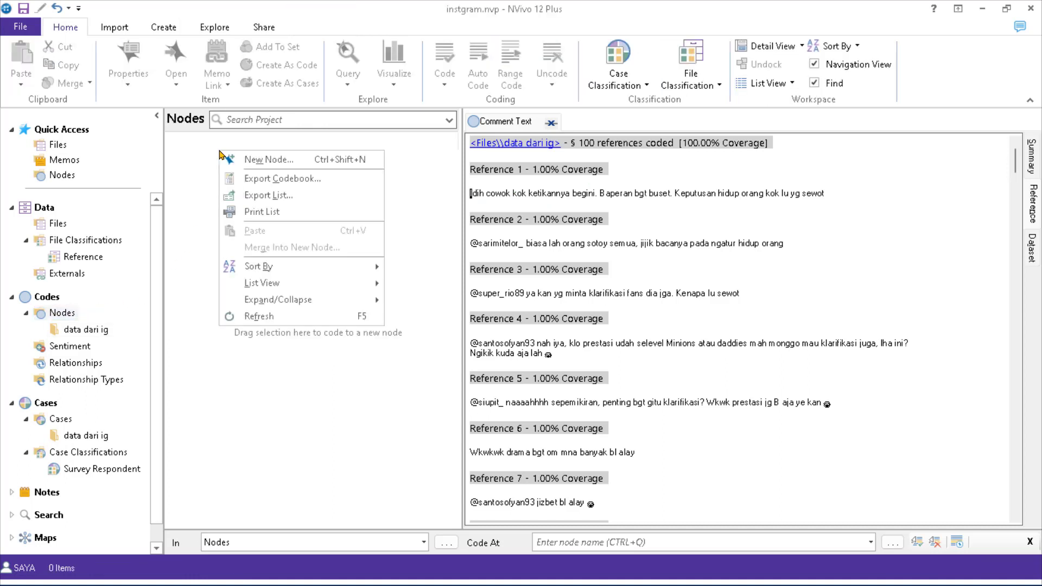
pyautogui.click(267, 163)
pyautogui.write('positif')
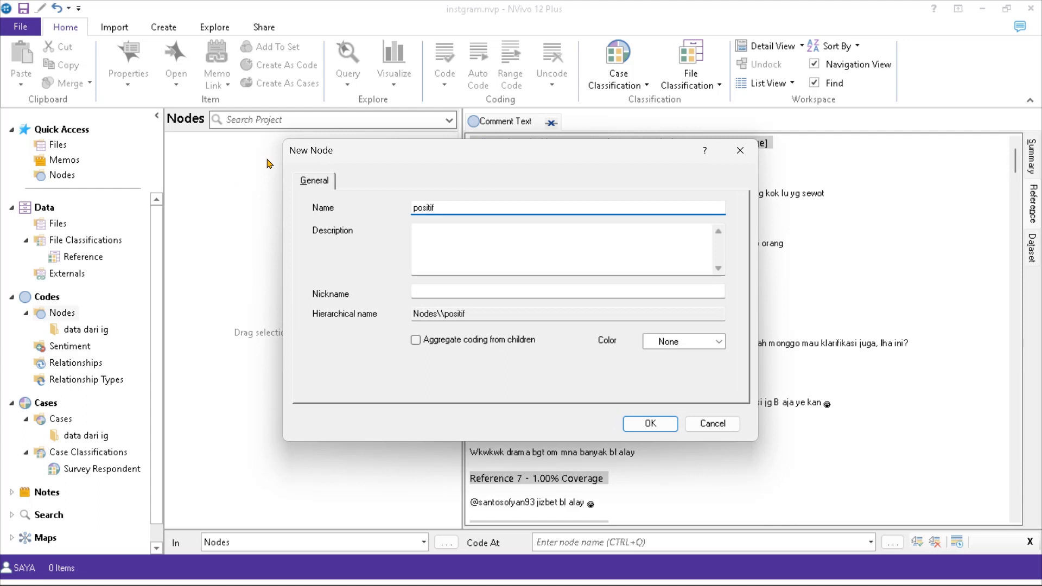
pyautogui.click(650, 423)
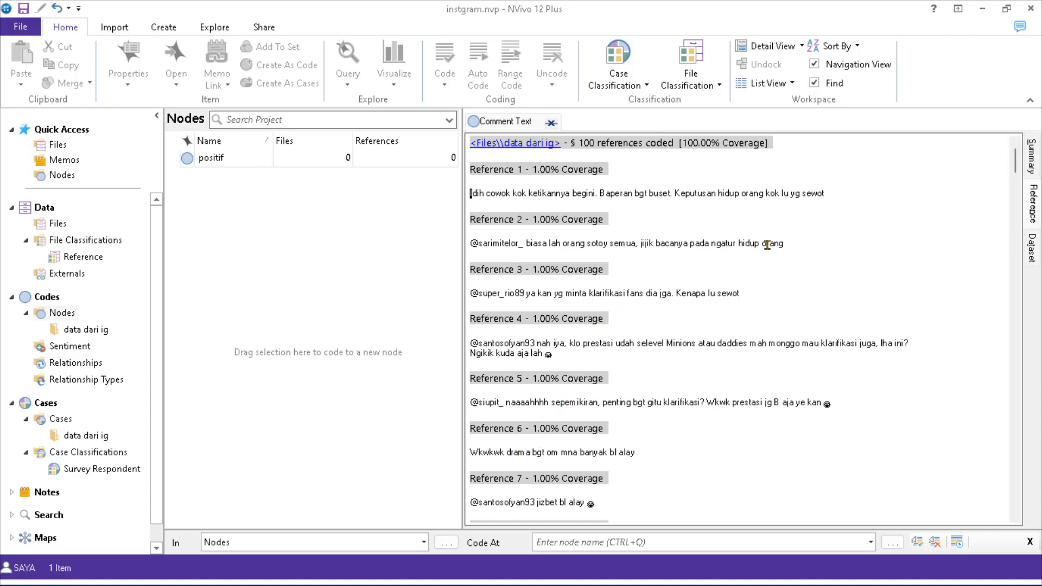
# Read through further Comment Text references, close that node and select the "positif" node
pyautogui.click(1016, 192)
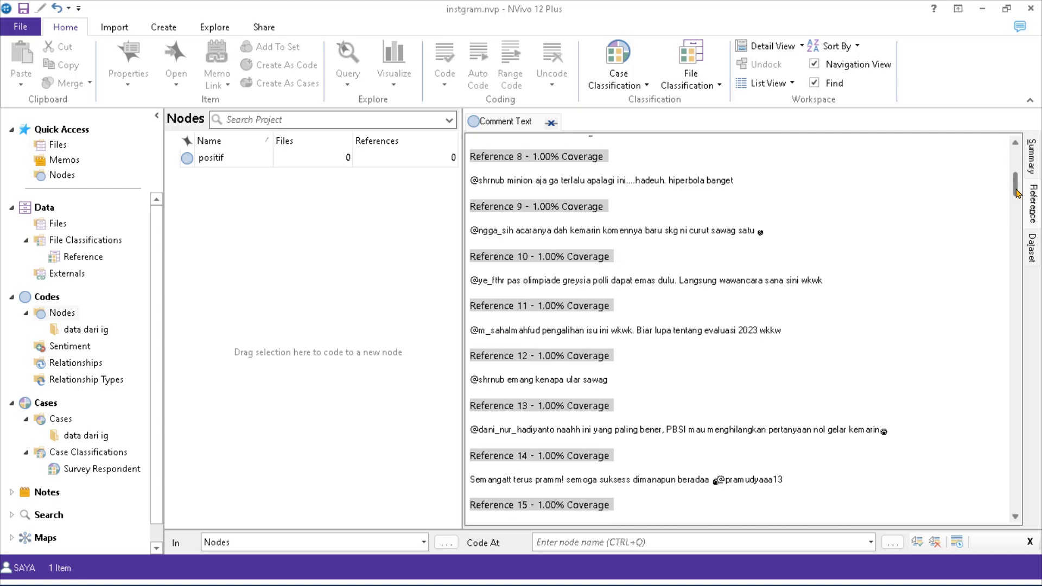
pyautogui.click(1017, 194)
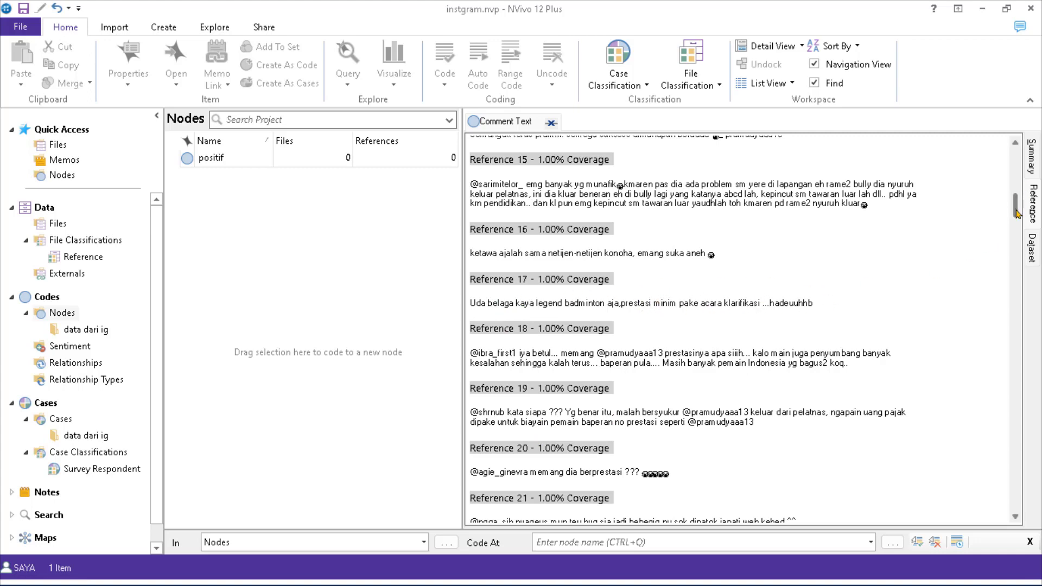
pyautogui.moveTo(1017, 216); pyautogui.dragTo(1019, 231)
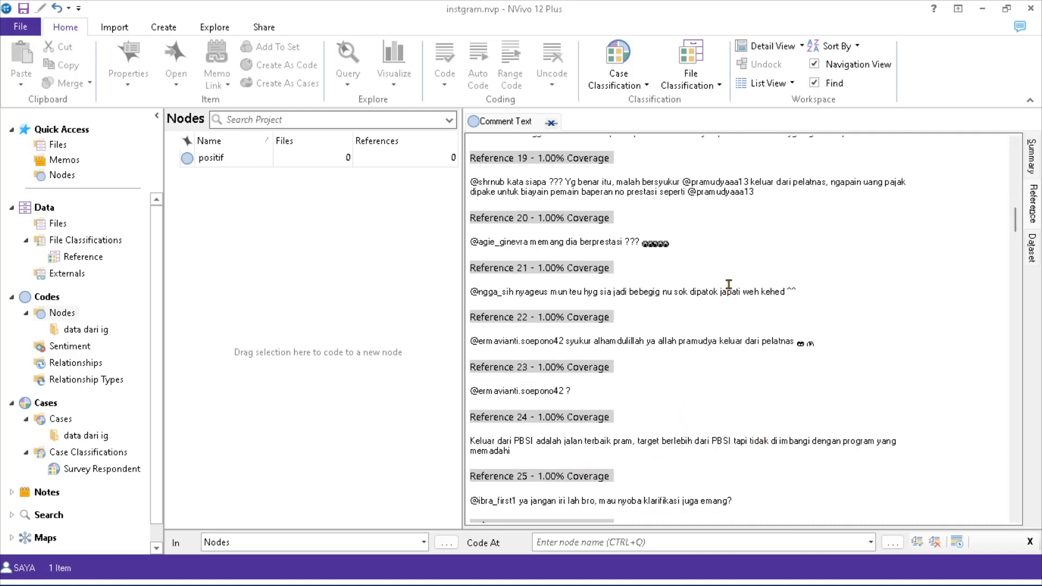
pyautogui.click(551, 122)
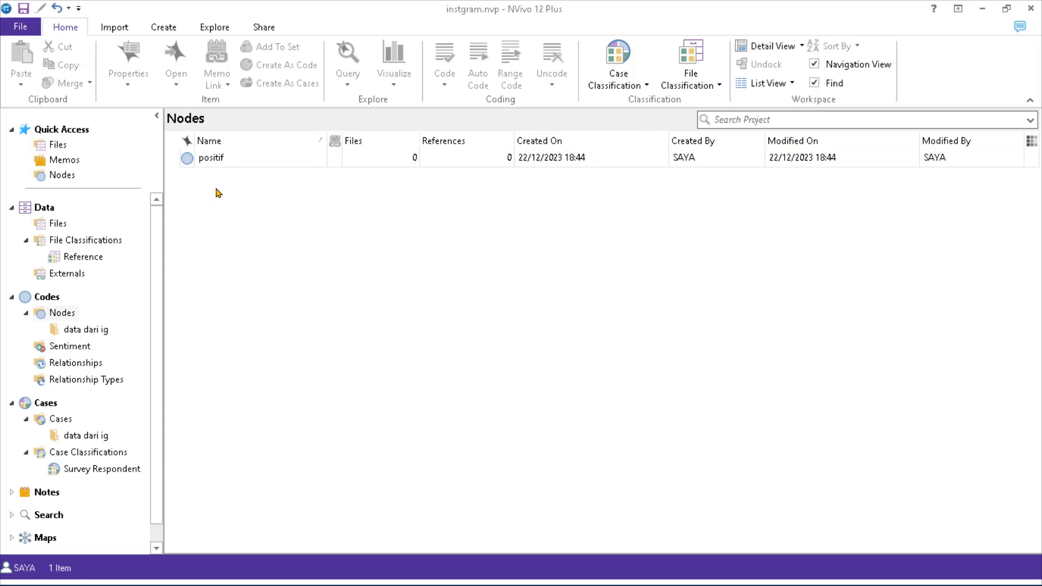
pyautogui.click(216, 163)
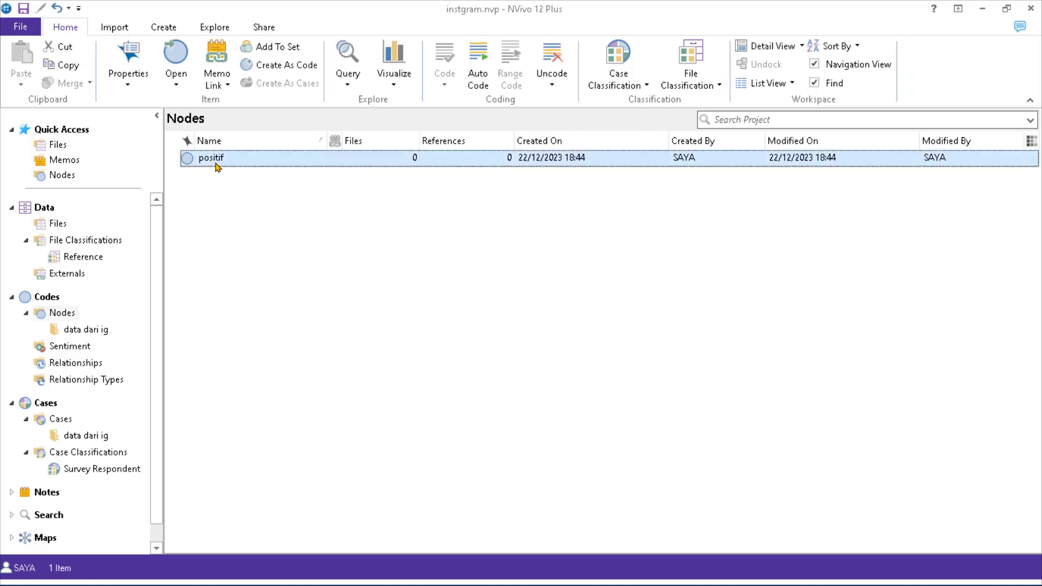
# Review the "data dari ig" cases and the attribute values of the first Survey Respondent case
pyautogui.click(86, 437)
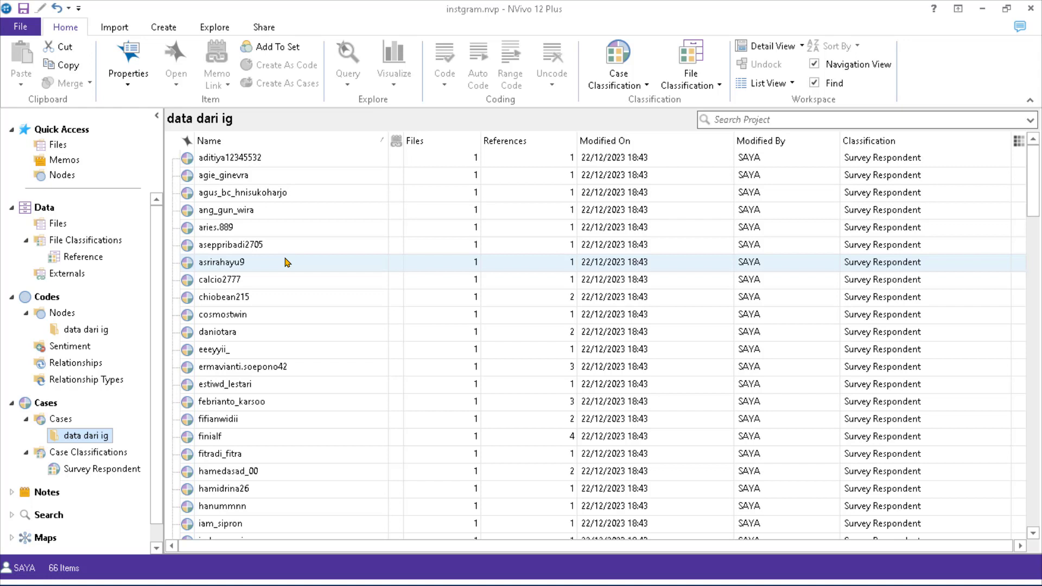
pyautogui.click(107, 471)
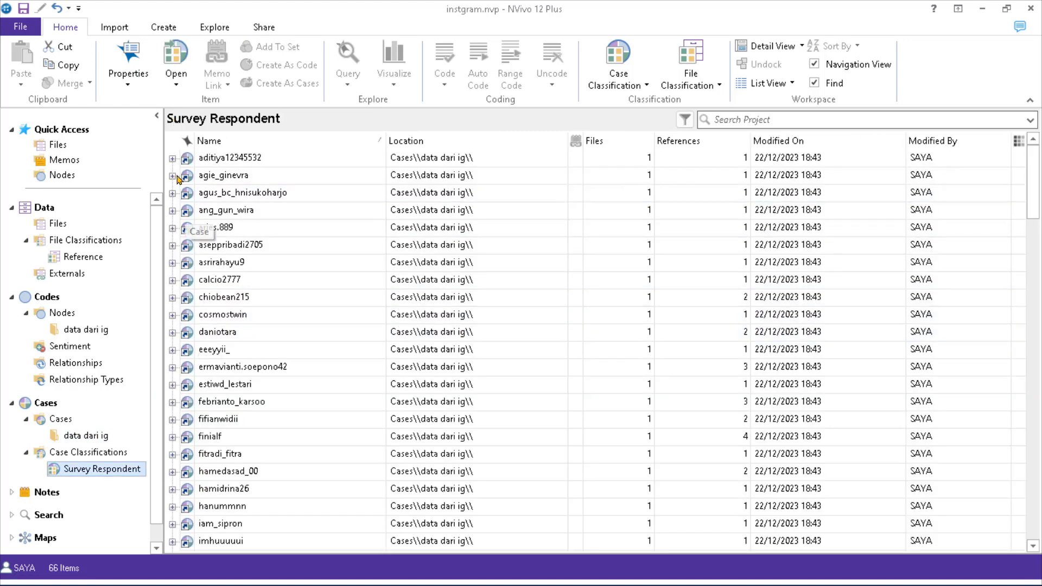
pyautogui.click(172, 159)
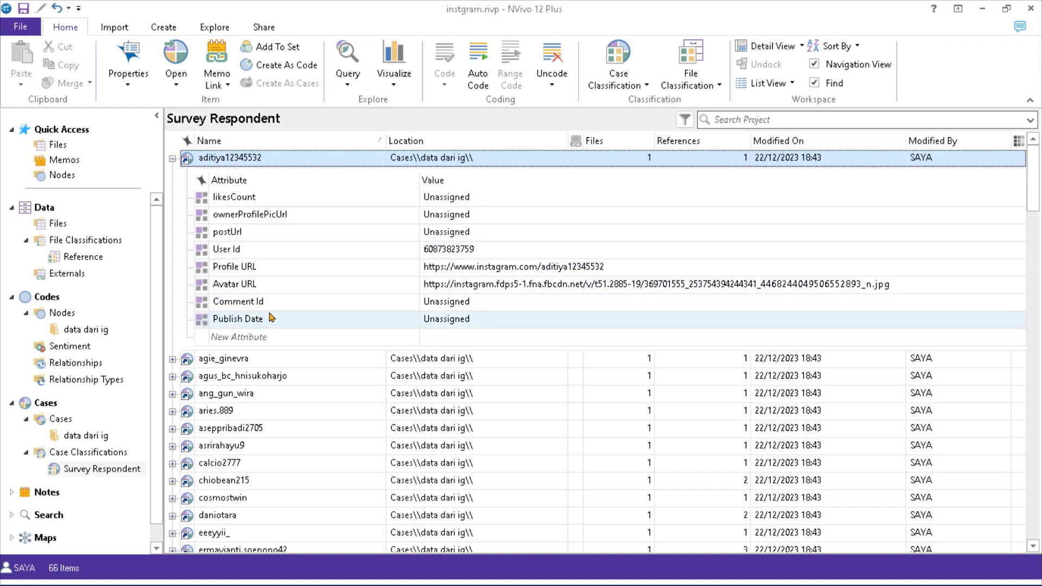
pyautogui.click(172, 160)
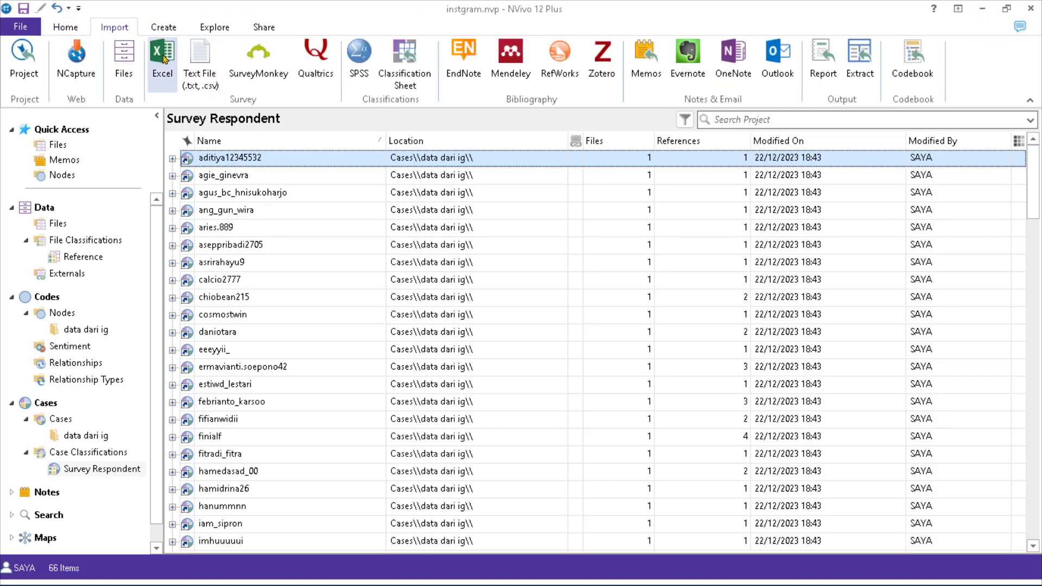
pyautogui.click(983, 12)
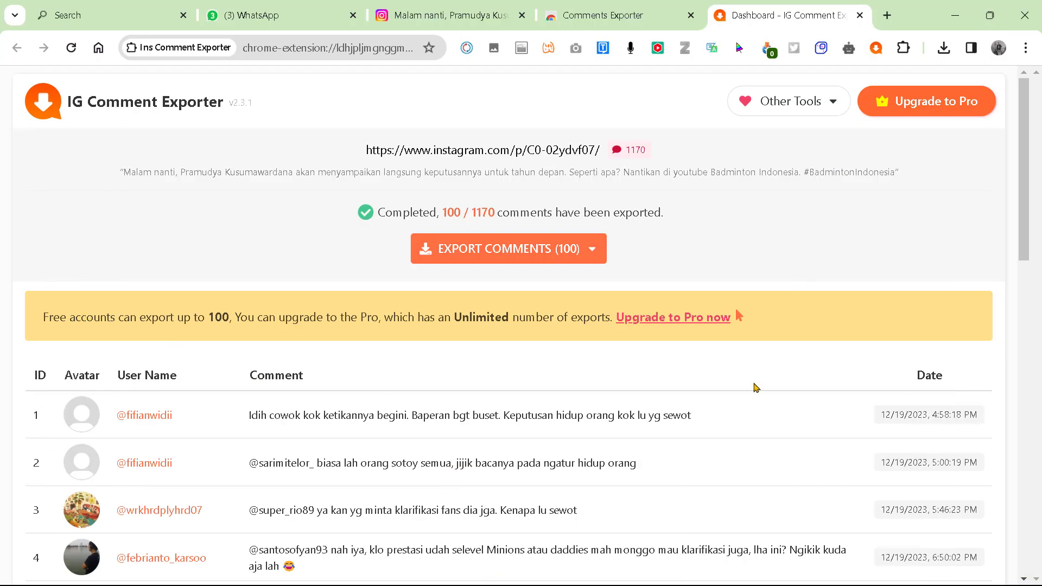
pyautogui.moveTo(695, 579)
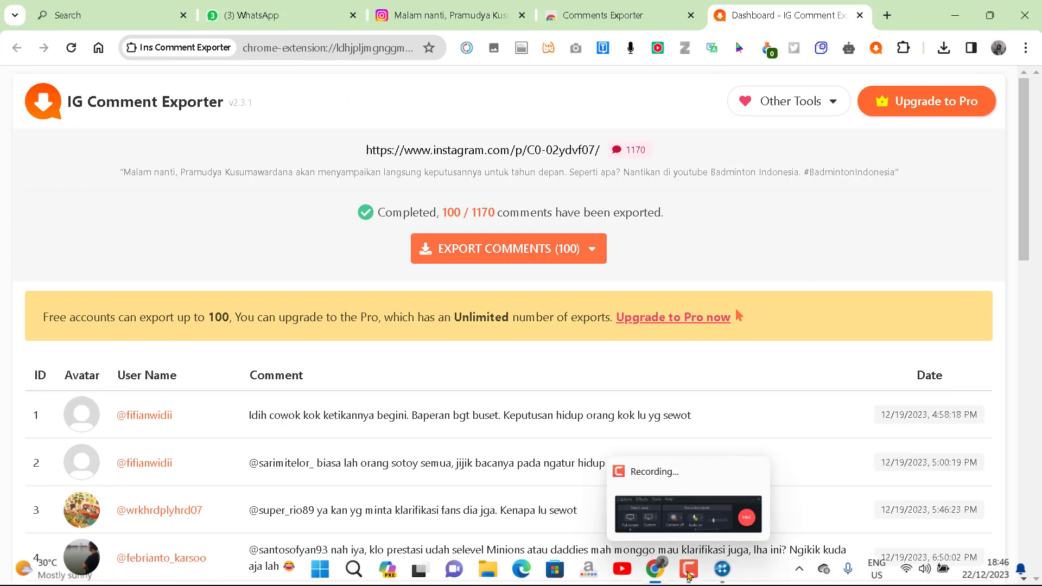
pyautogui.click(689, 576)
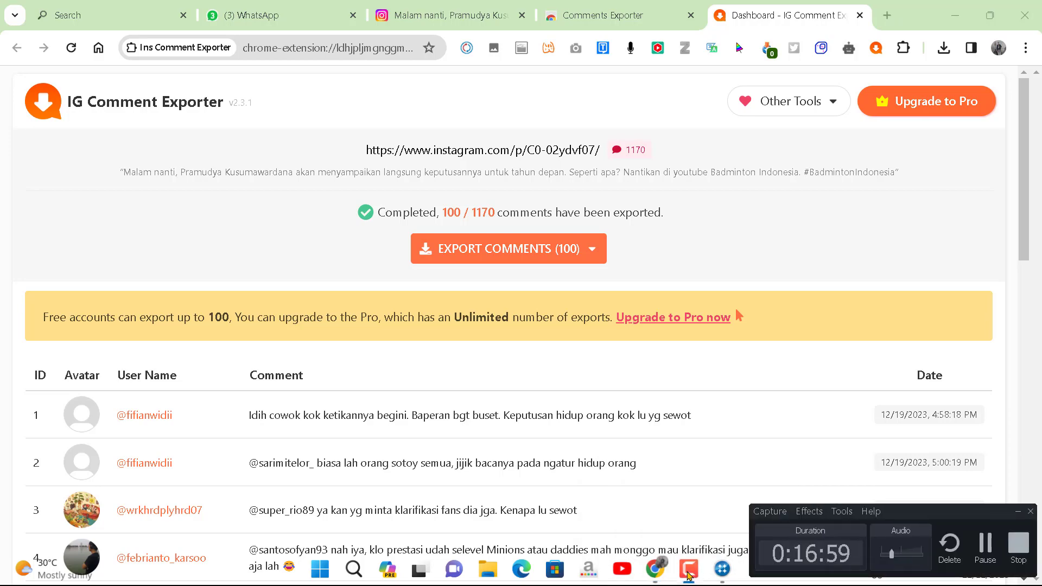